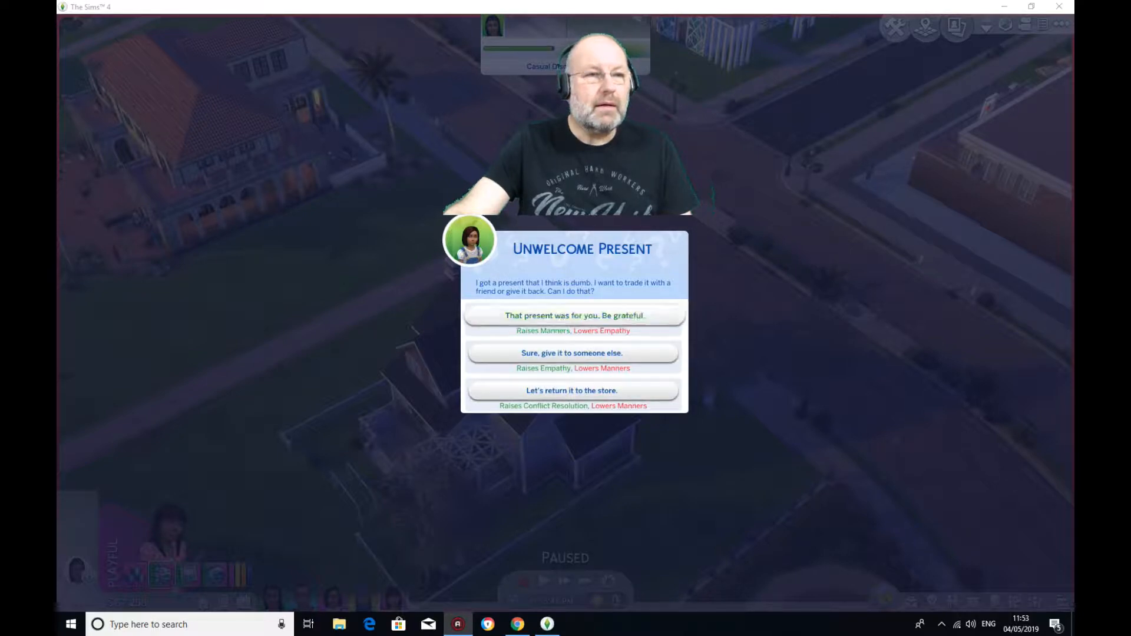
- Answer the Unwelcome Present request with "That present was for you. Be grateful." and dismiss the advice result
{"action": "left_click", "coordinate": [574, 315]}
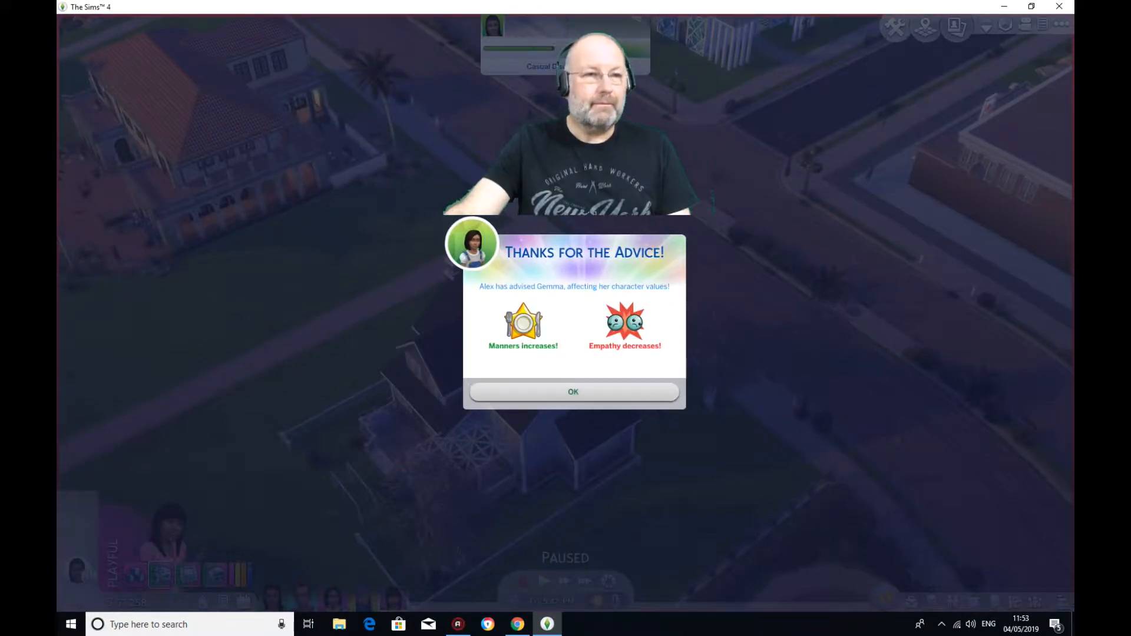
{"action": "left_click", "coordinate": [574, 392]}
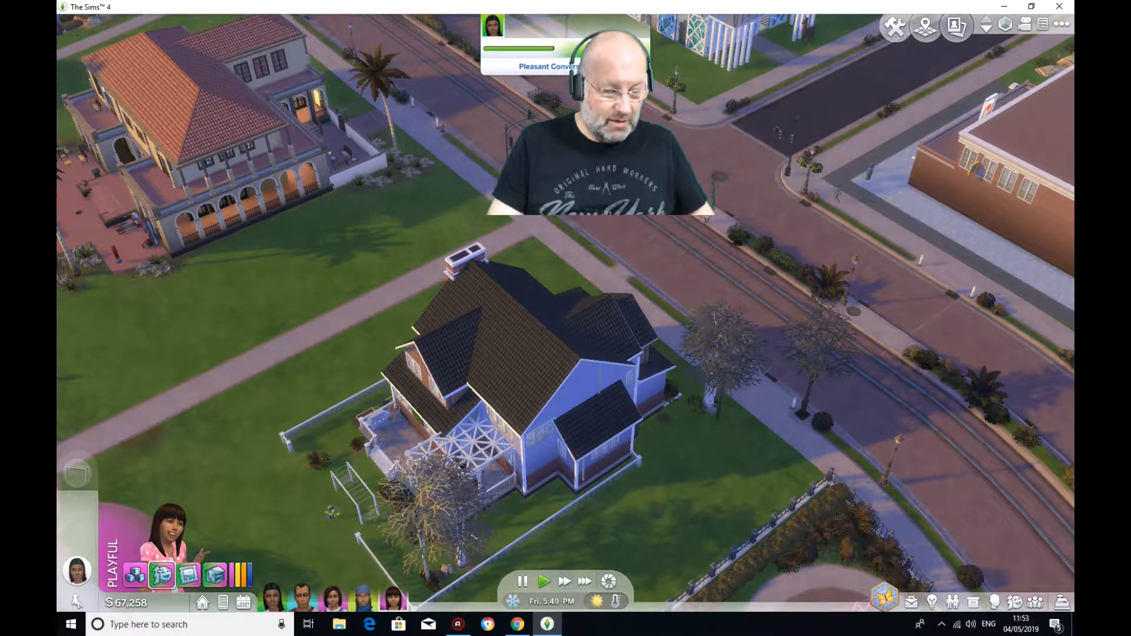
- Enable cheats with testingcheats true, turn off overhead effects with headlineeffects off, and close the cheat console
{"action": "key", "text": "ctrl+shift+c"}
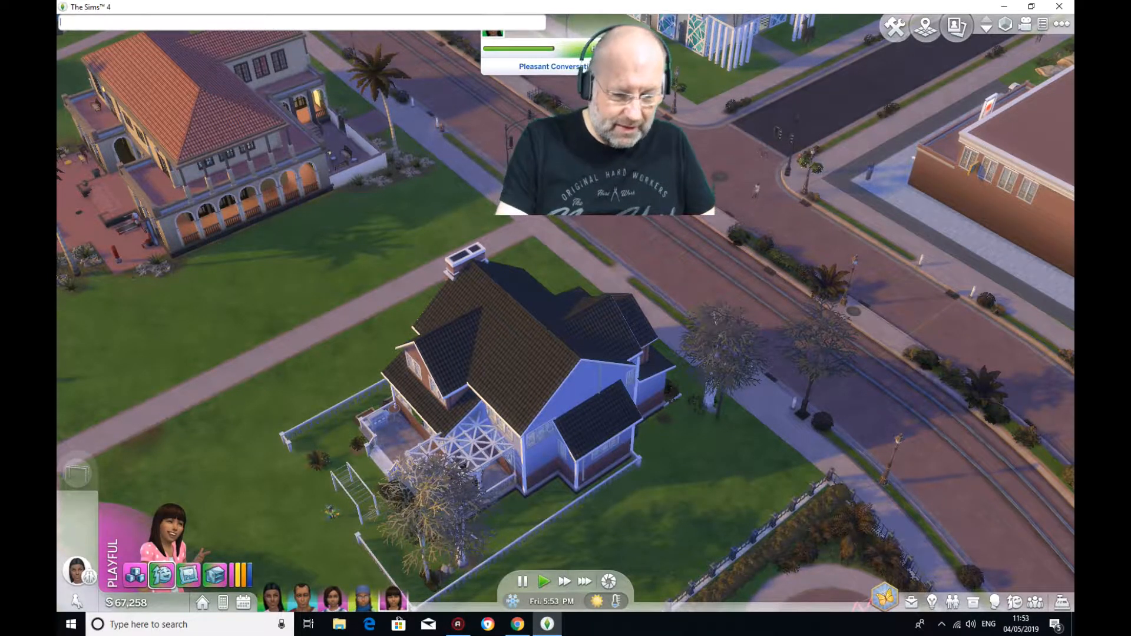
{"action": "type", "text": "testingcheats true"}
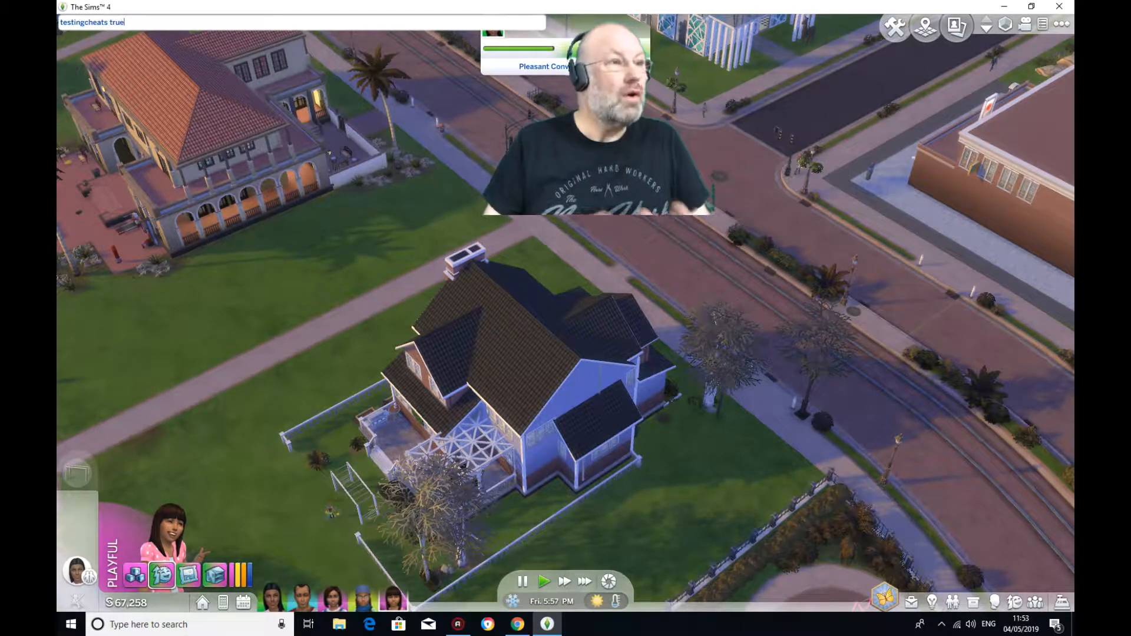
{"action": "key", "text": "Return"}
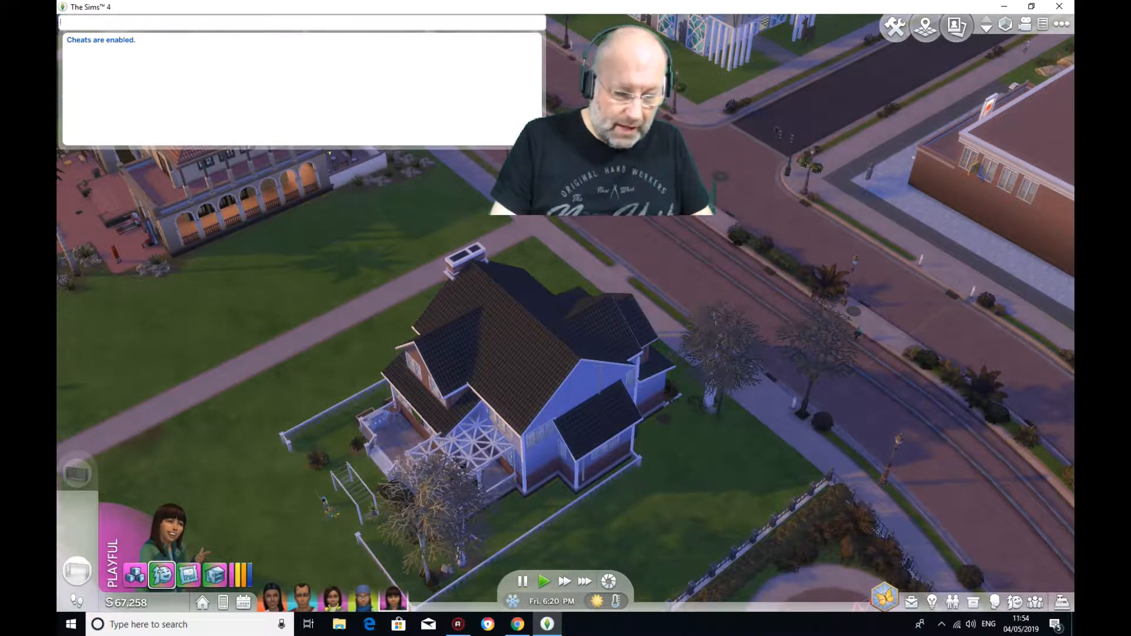
{"action": "type", "text": "headlineeffe"}
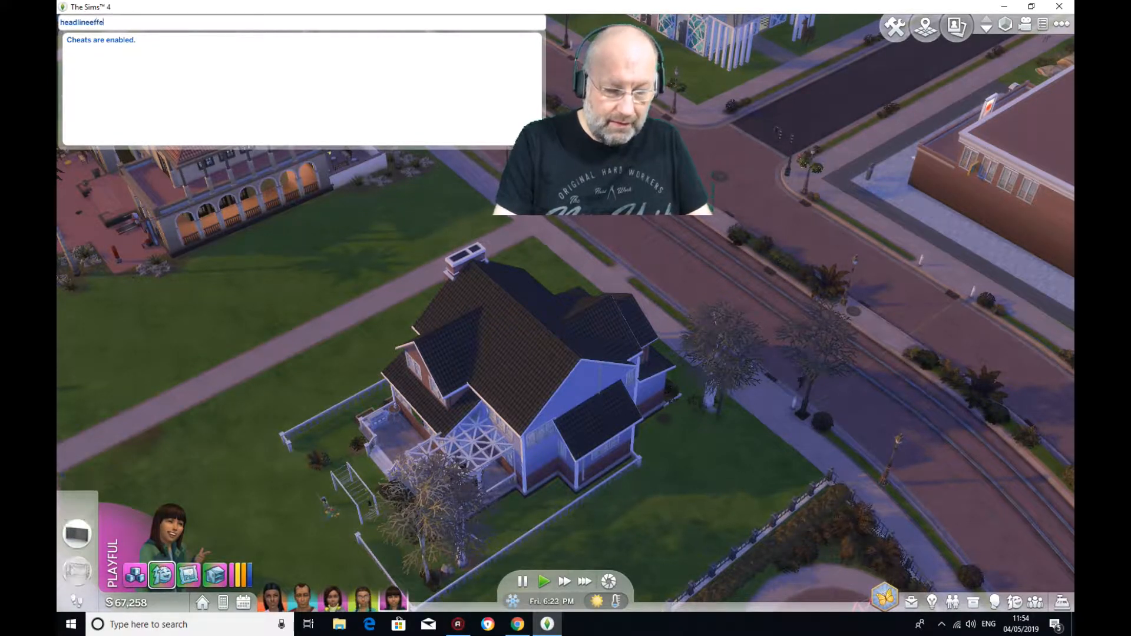
{"action": "type", "text": "cts off"}
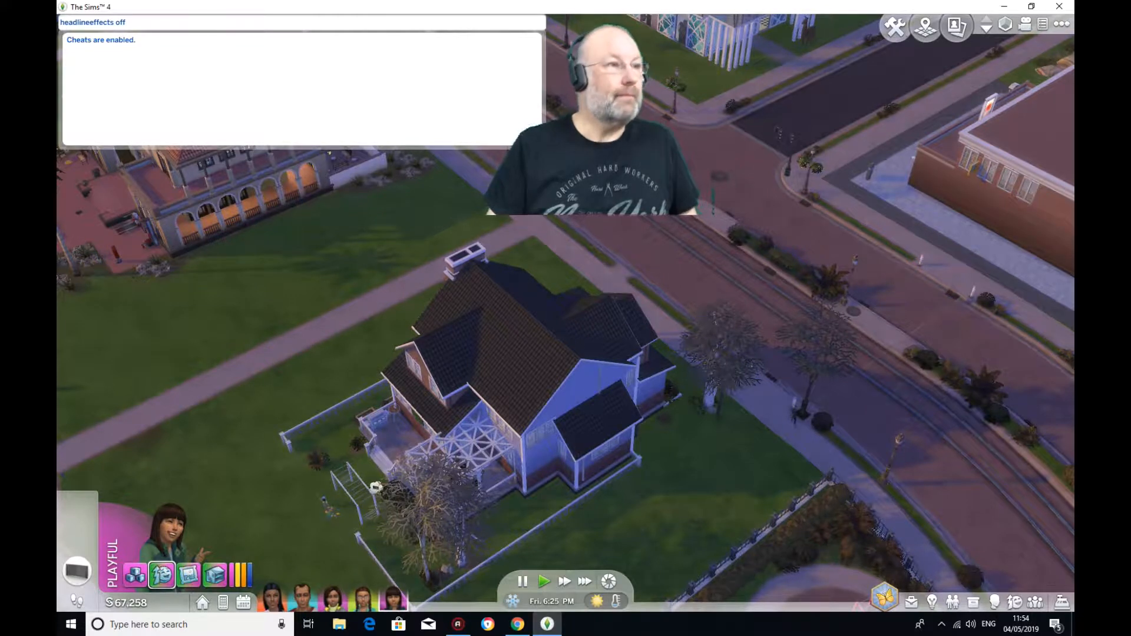
{"action": "key", "text": "Return"}
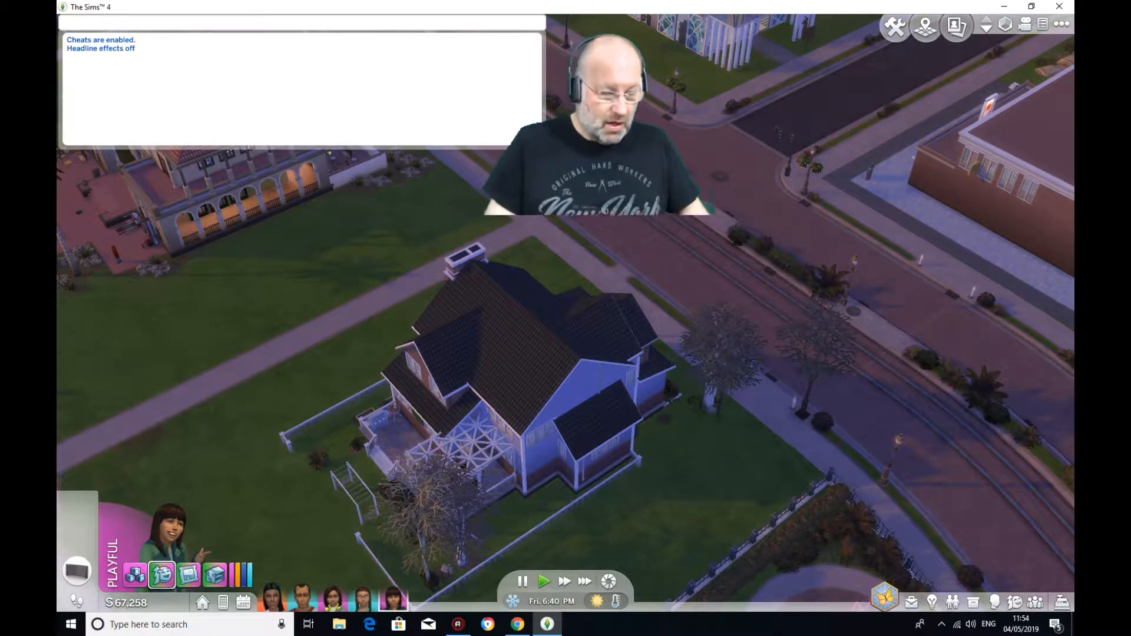
{"action": "key", "text": "Escape"}
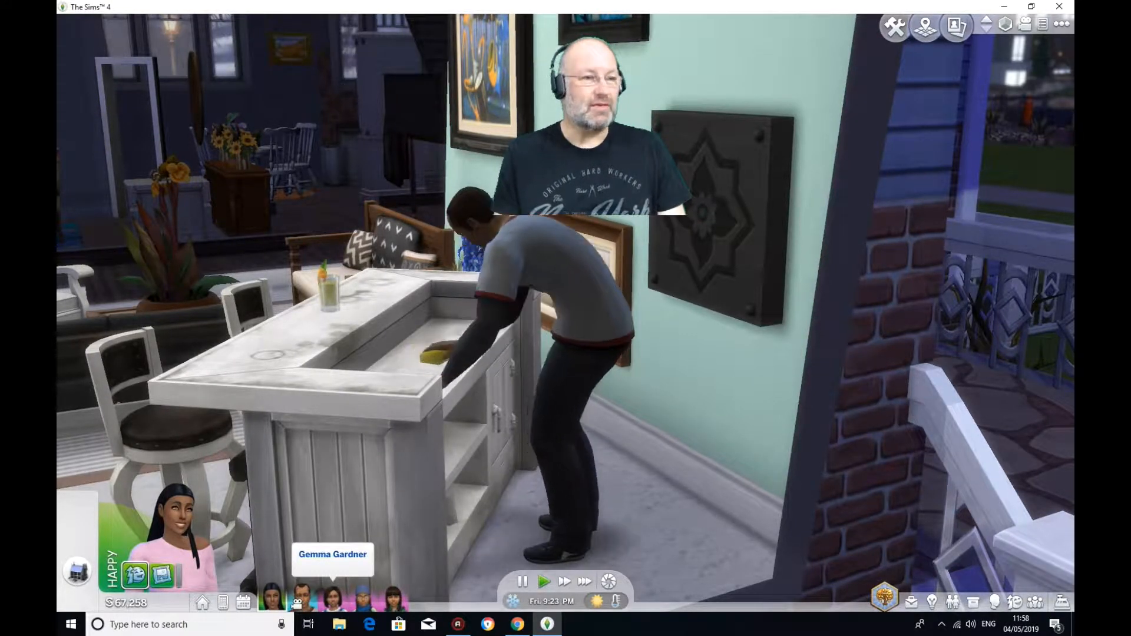
- Move the camera to the third household Sim and on to the fourth one to film them
{"action": "left_click", "coordinate": [327, 602]}
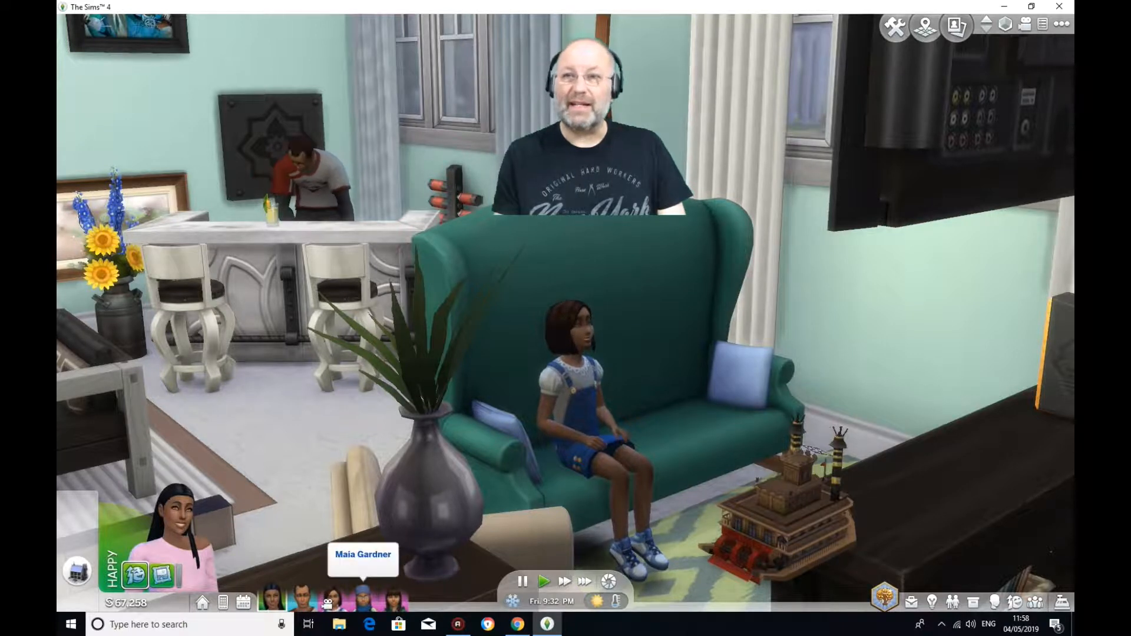
{"action": "left_click", "coordinate": [361, 601]}
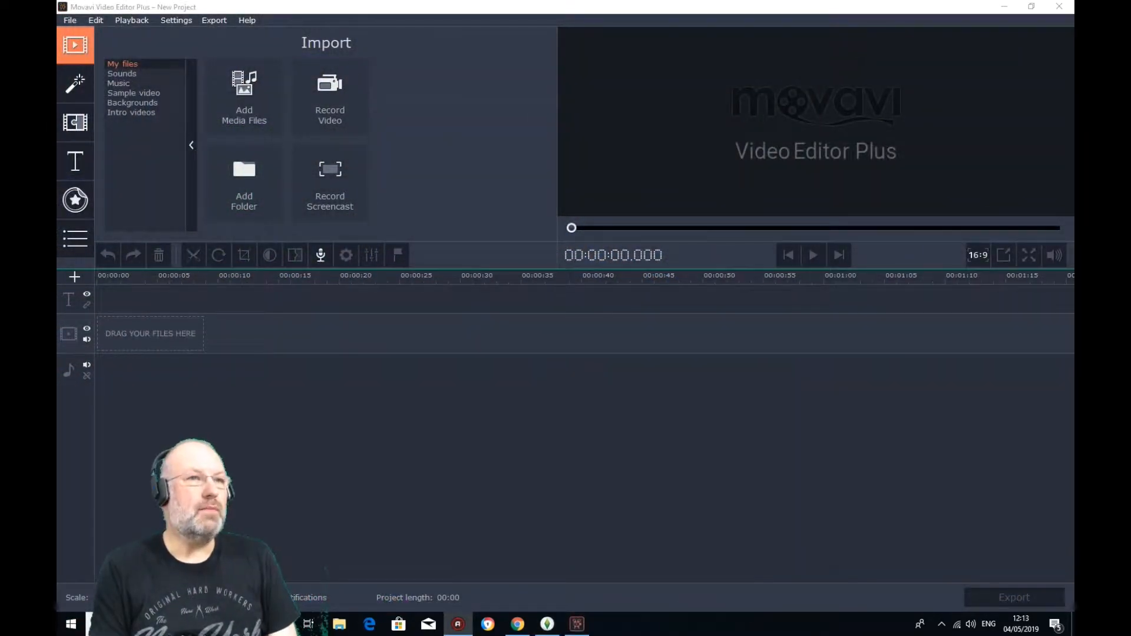
{"action": "left_click", "coordinate": [244, 97]}
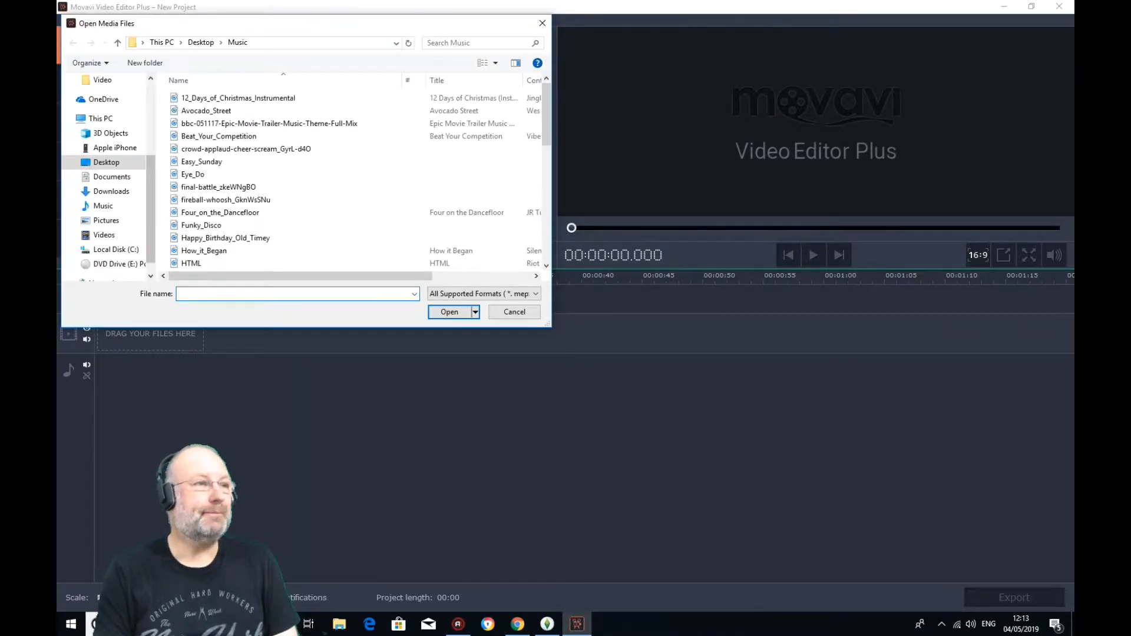
{"action": "left_click_drag", "start_coordinate": [150, 136], "coordinate": [151, 218]}
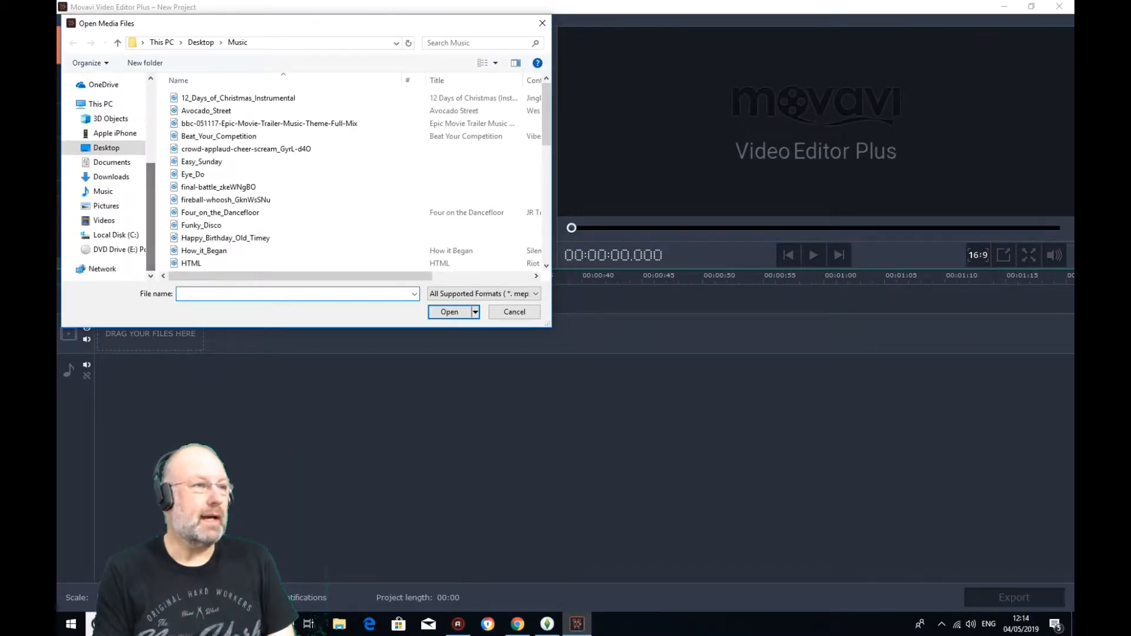
{"action": "left_click", "coordinate": [116, 235]}
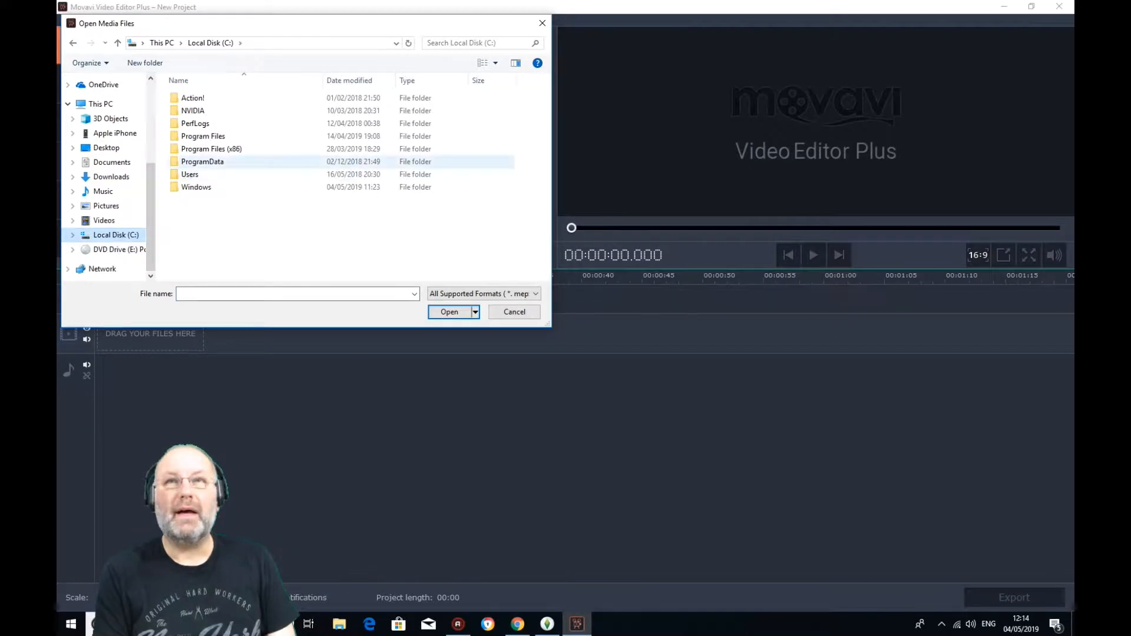
{"action": "double_click", "coordinate": [193, 98]}
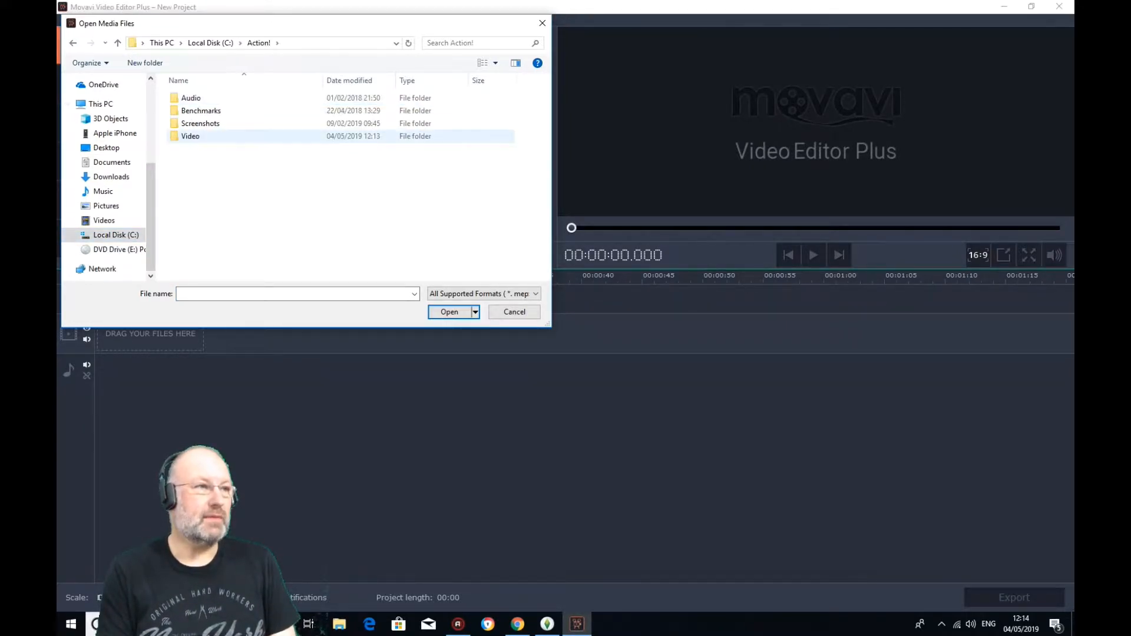
{"action": "double_click", "coordinate": [190, 136]}
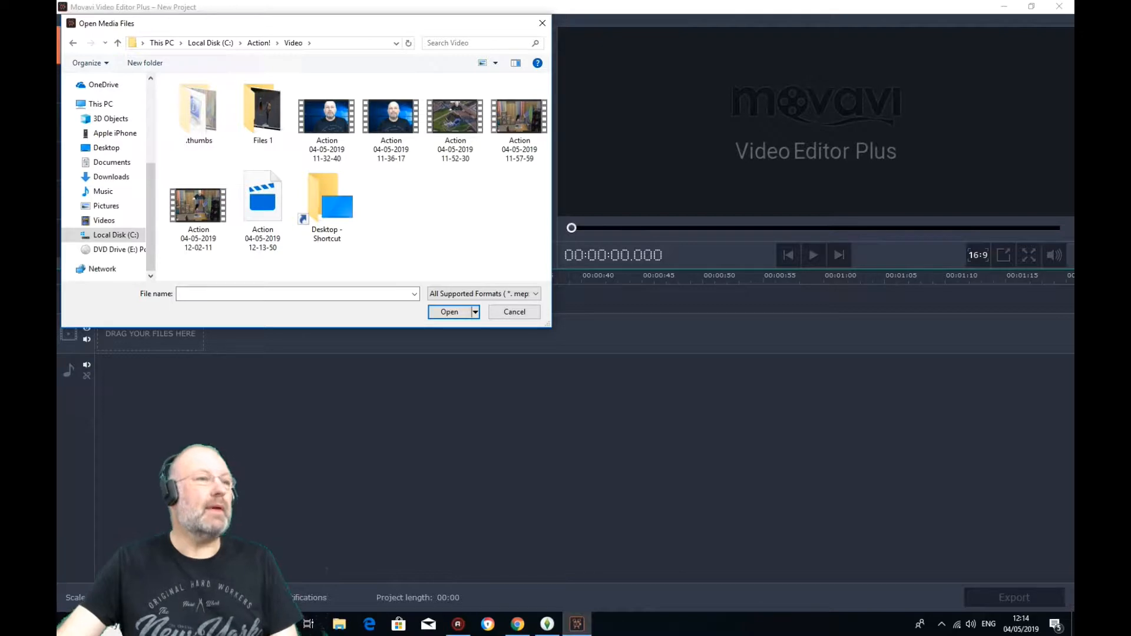
{"action": "left_click", "coordinate": [520, 121]}
{"action": "left_click", "coordinate": [448, 312]}
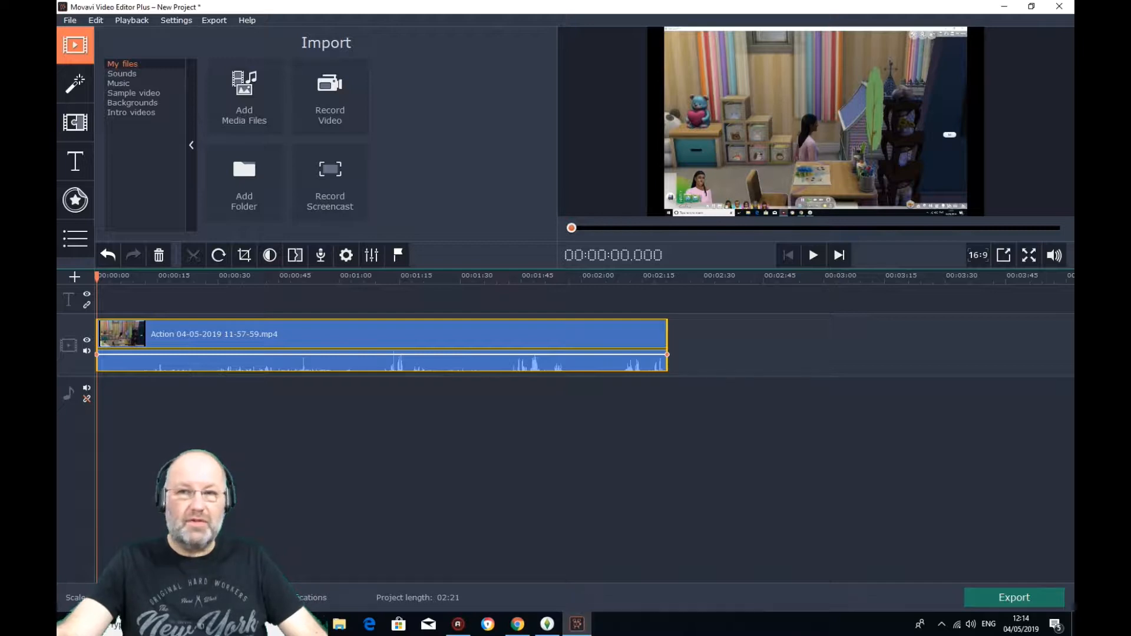
- Crop the clip in an enlarged detached preview to the central scene, excluding the game interface and Windows taskbar, and apply it
{"action": "left_click", "coordinate": [245, 256]}
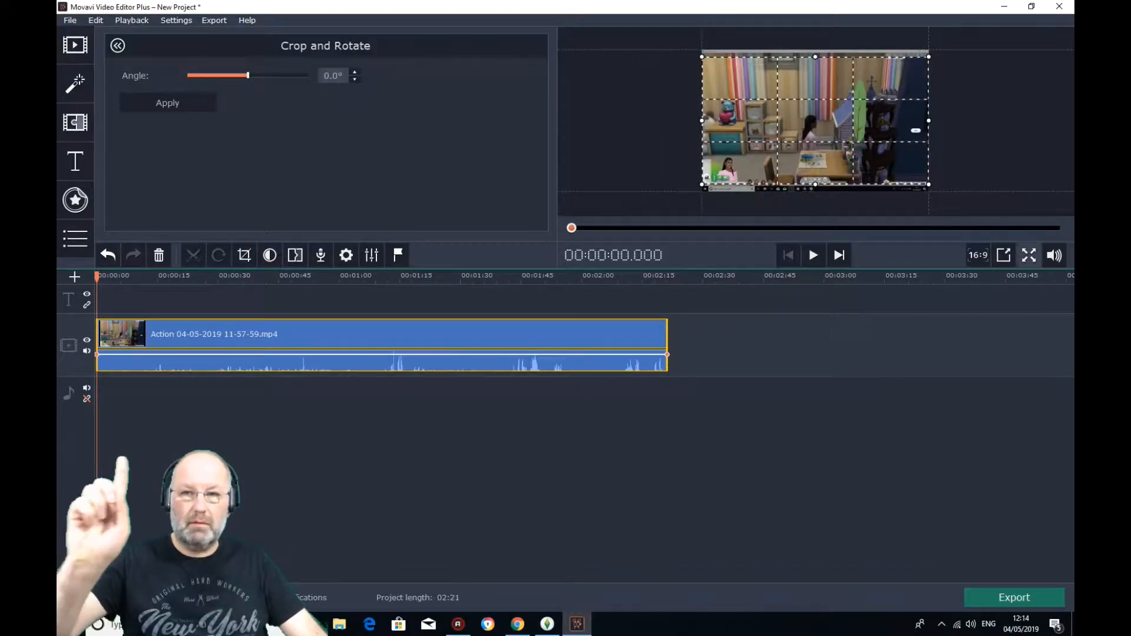
{"action": "left_click", "coordinate": [1003, 255]}
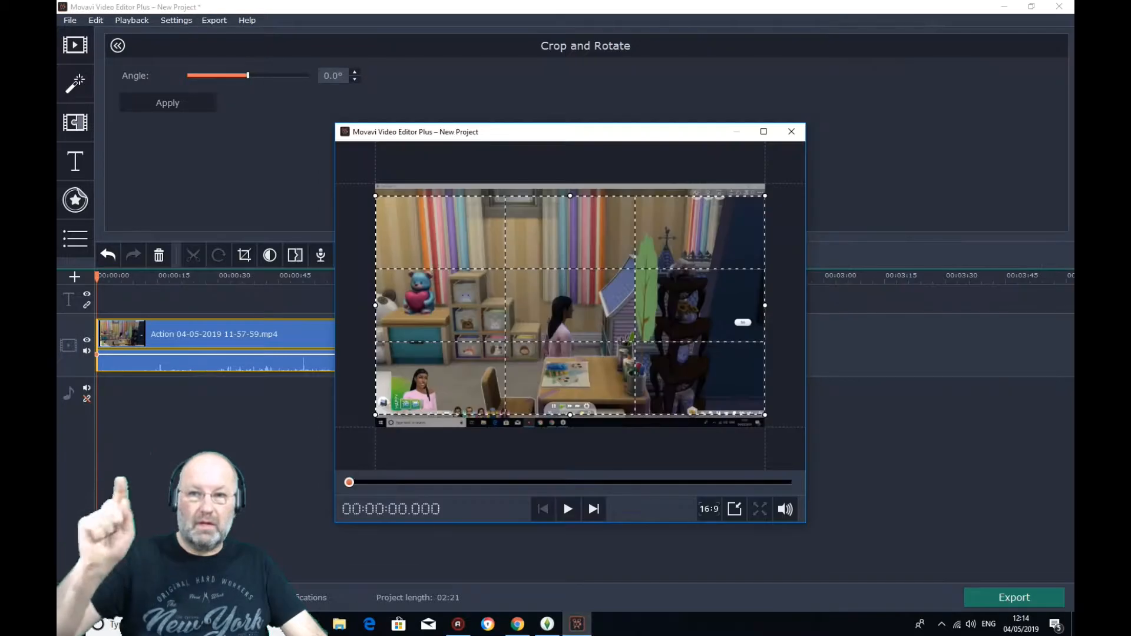
{"action": "left_click", "coordinate": [764, 131]}
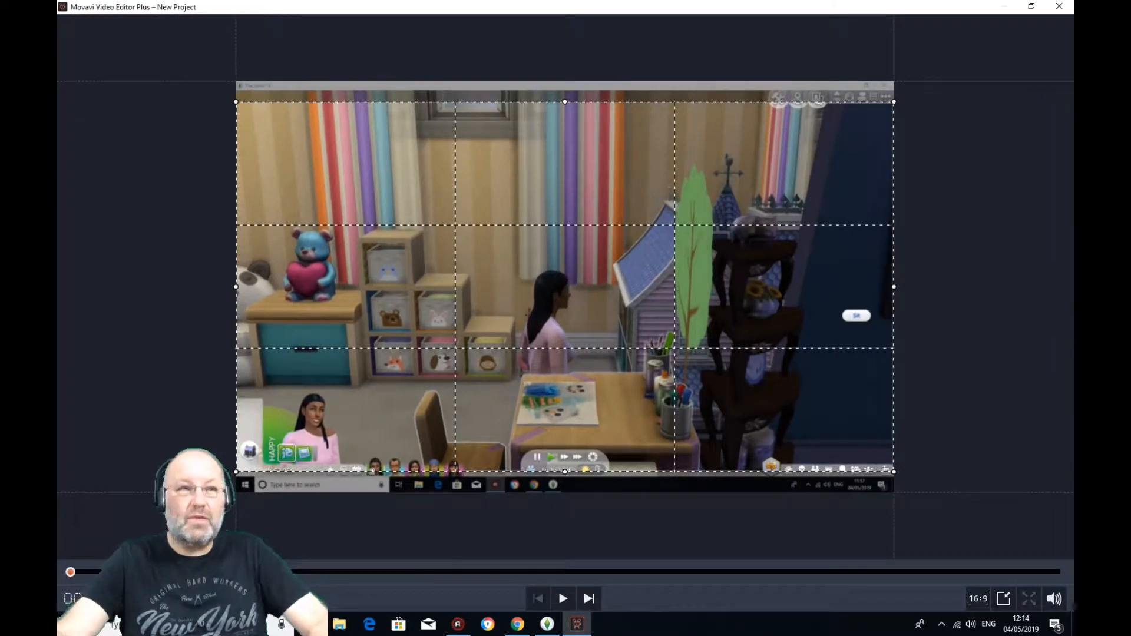
{"action": "left_click_drag", "start_coordinate": [236, 471], "coordinate": [333, 417]}
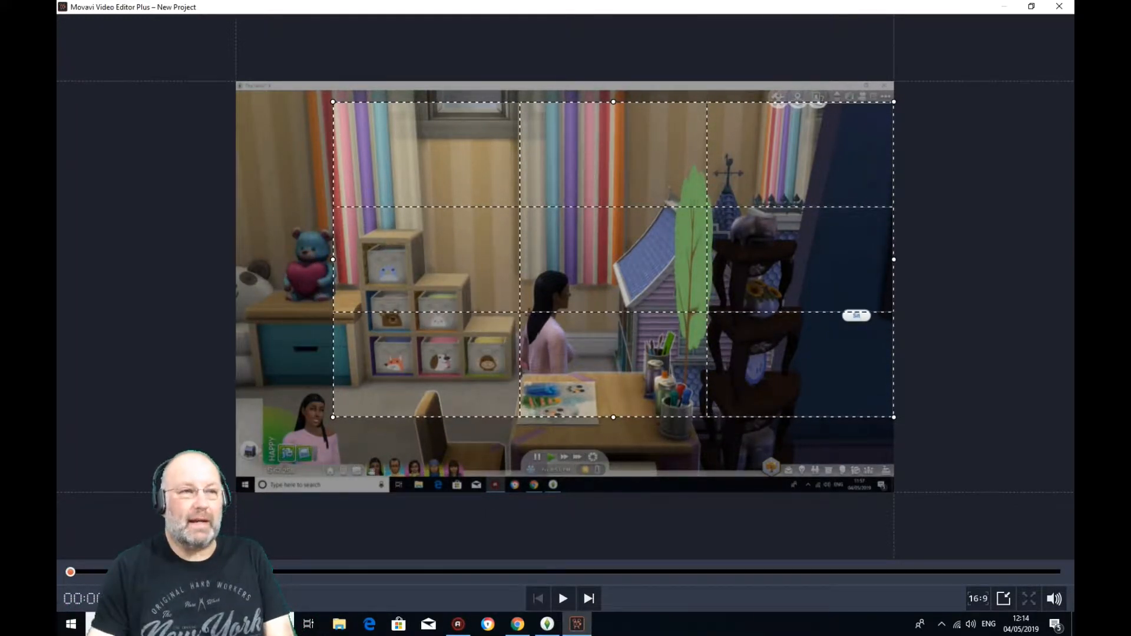
{"action": "left_click_drag", "start_coordinate": [894, 101], "coordinate": [857, 122]}
{"action": "mouse_move", "coordinate": [595, 270]}
{"action": "left_mouse_down"}
{"action": "mouse_move", "coordinate": [593, 295]}
{"action": "mouse_move", "coordinate": [601, 287]}
{"action": "left_mouse_up"}
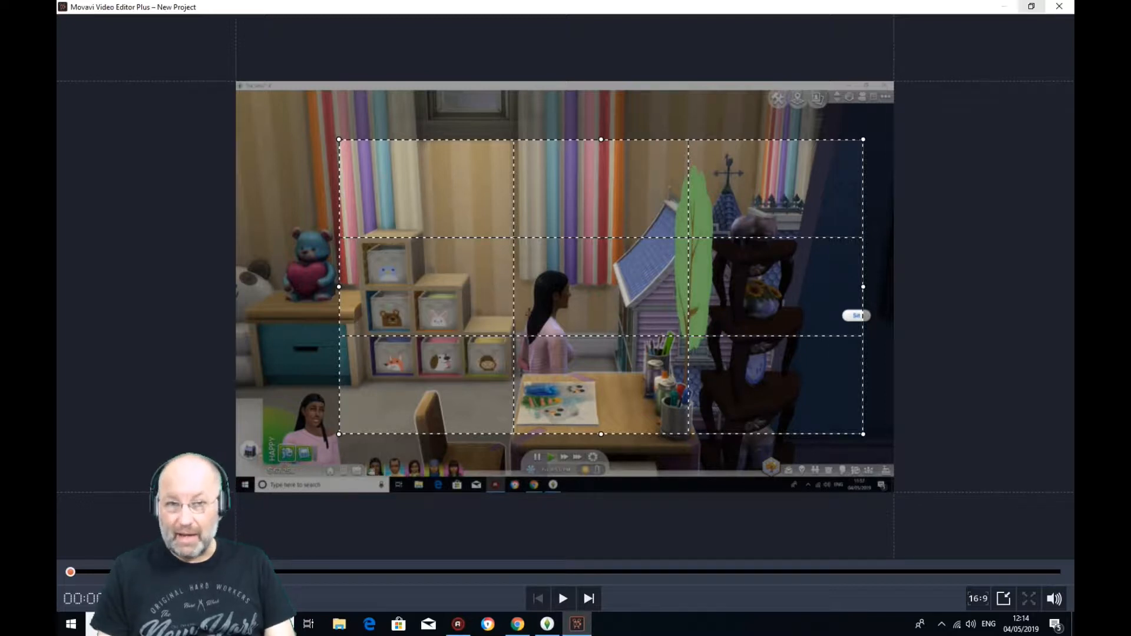
{"action": "left_click", "coordinate": [1031, 6]}
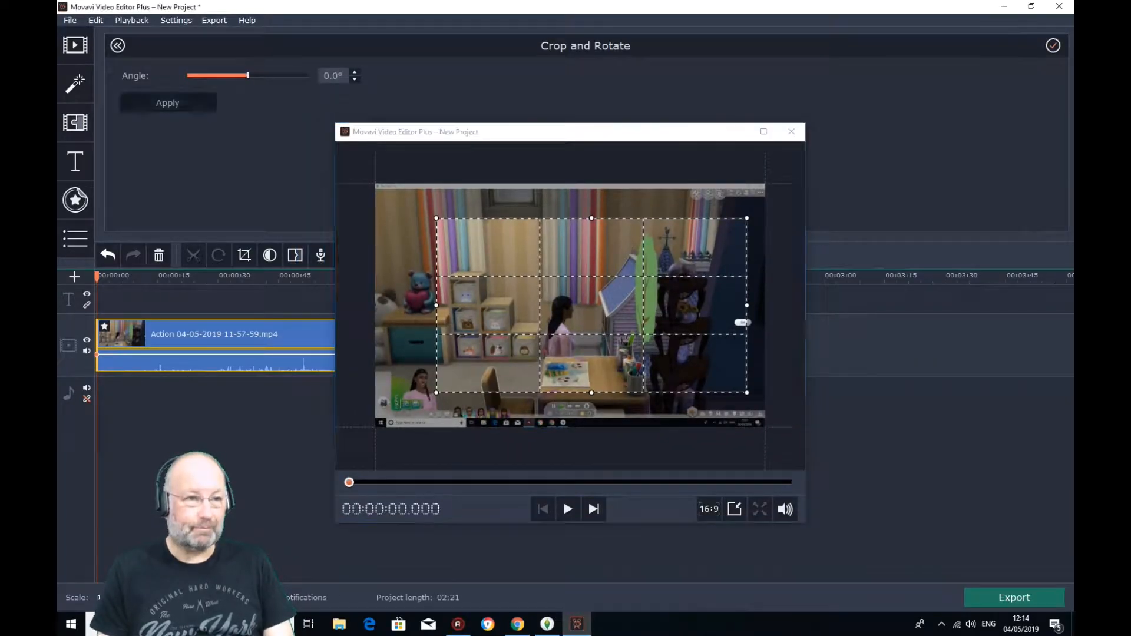
{"action": "left_click", "coordinate": [168, 102]}
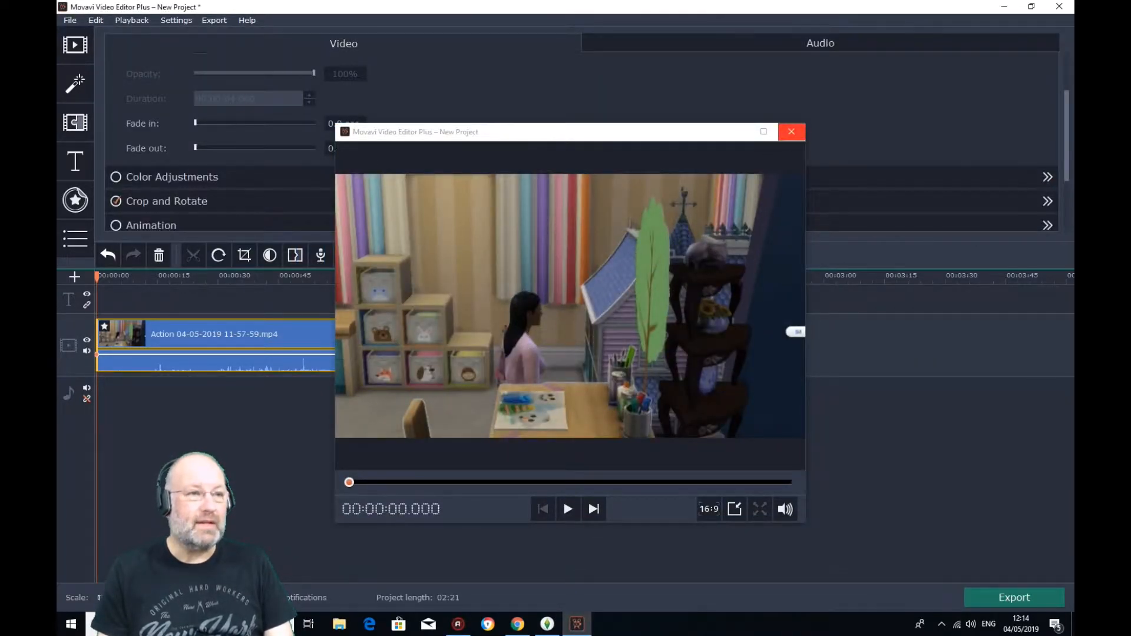
{"action": "left_click", "coordinate": [791, 131]}
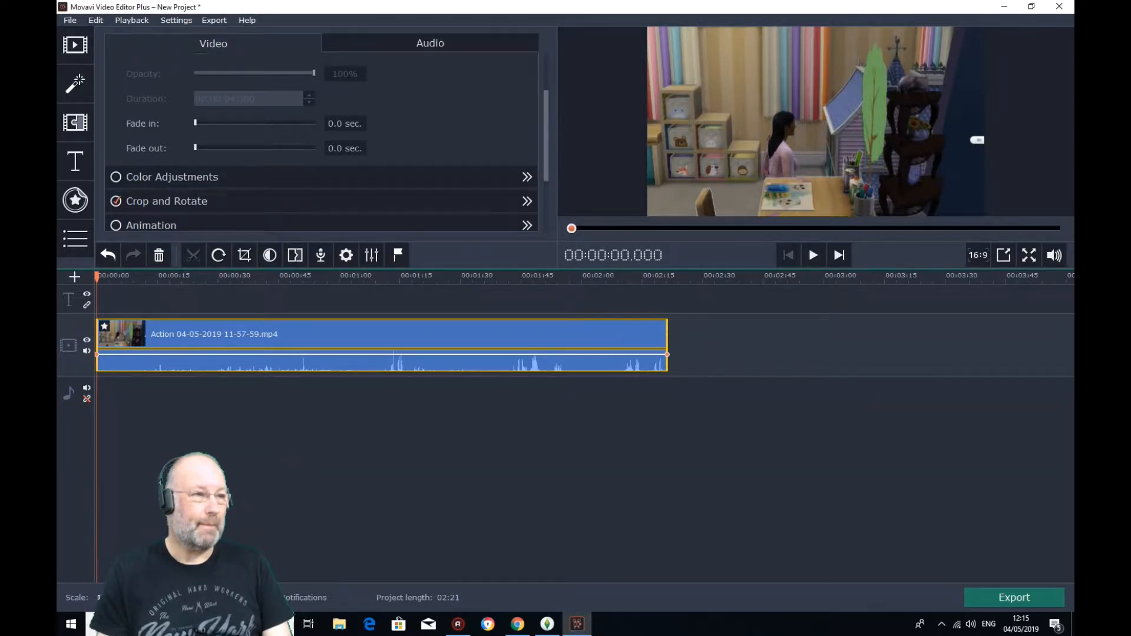
- Preview the cropped clip, split it at about 00:00:14.955 and delete the part before the split
{"action": "left_click", "coordinate": [1003, 255]}
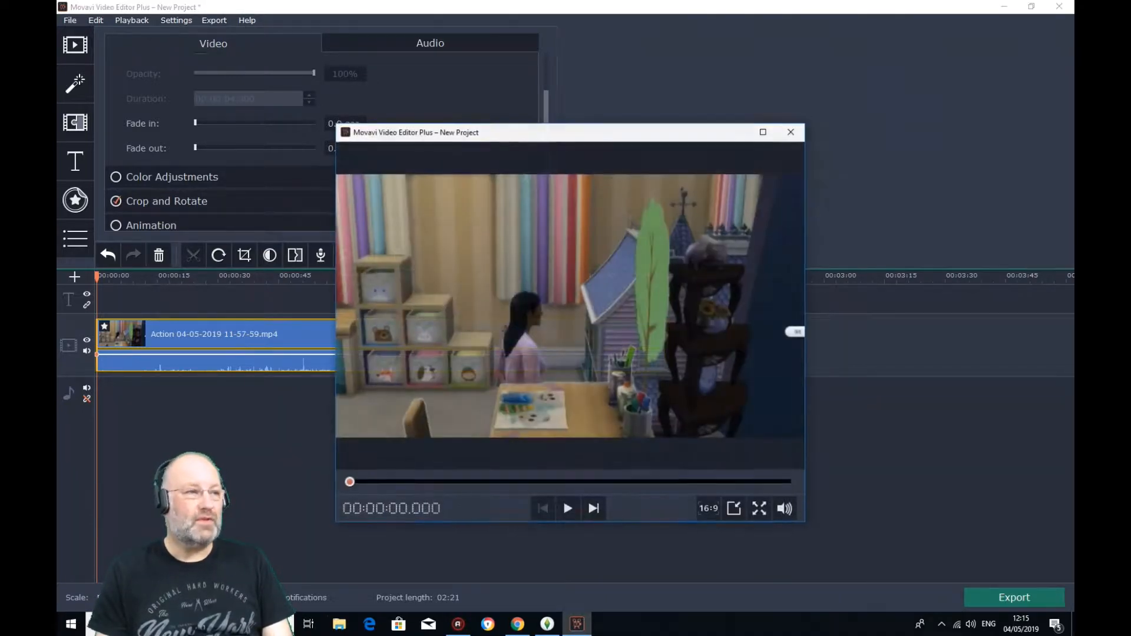
{"action": "left_click", "coordinate": [568, 509]}
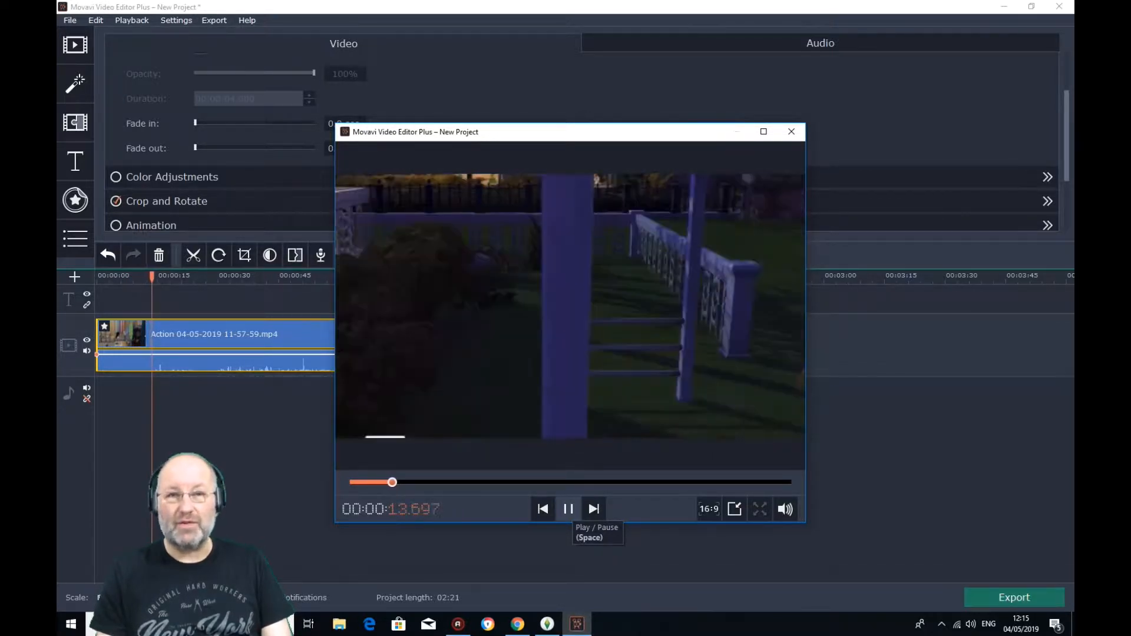
{"action": "left_click", "coordinate": [568, 509]}
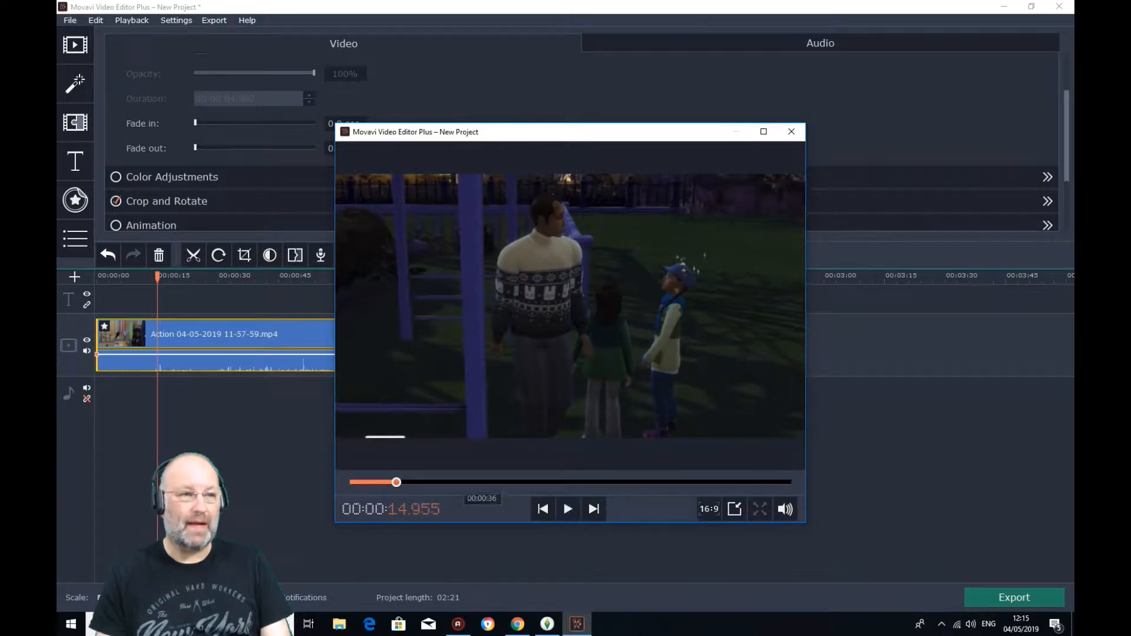
{"action": "left_click", "coordinate": [791, 131]}
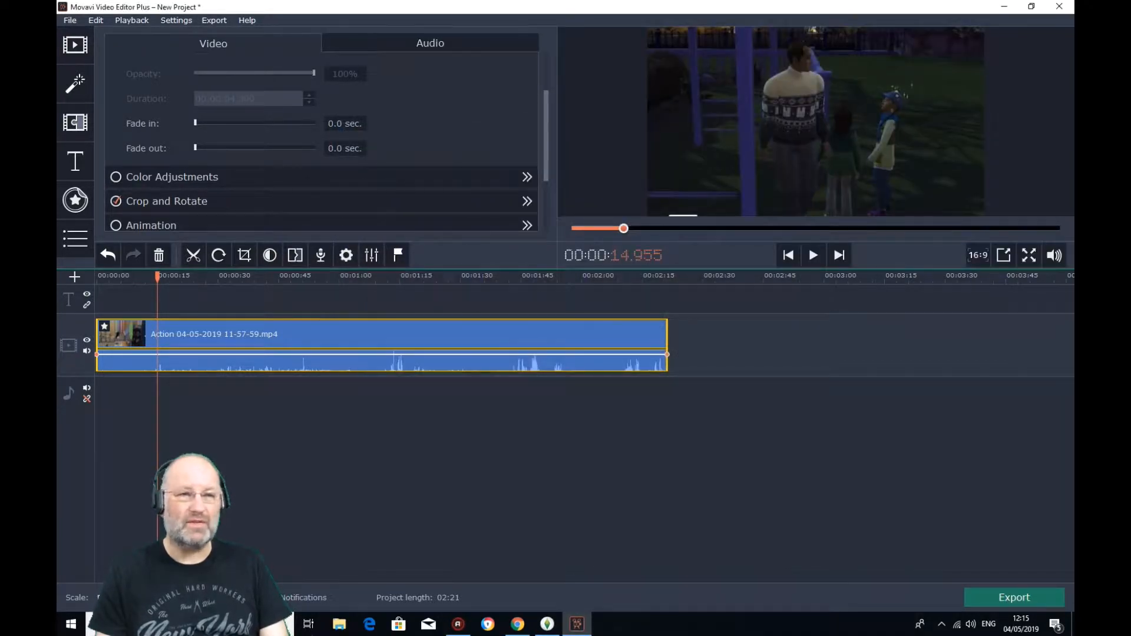
{"action": "left_click", "coordinate": [193, 254]}
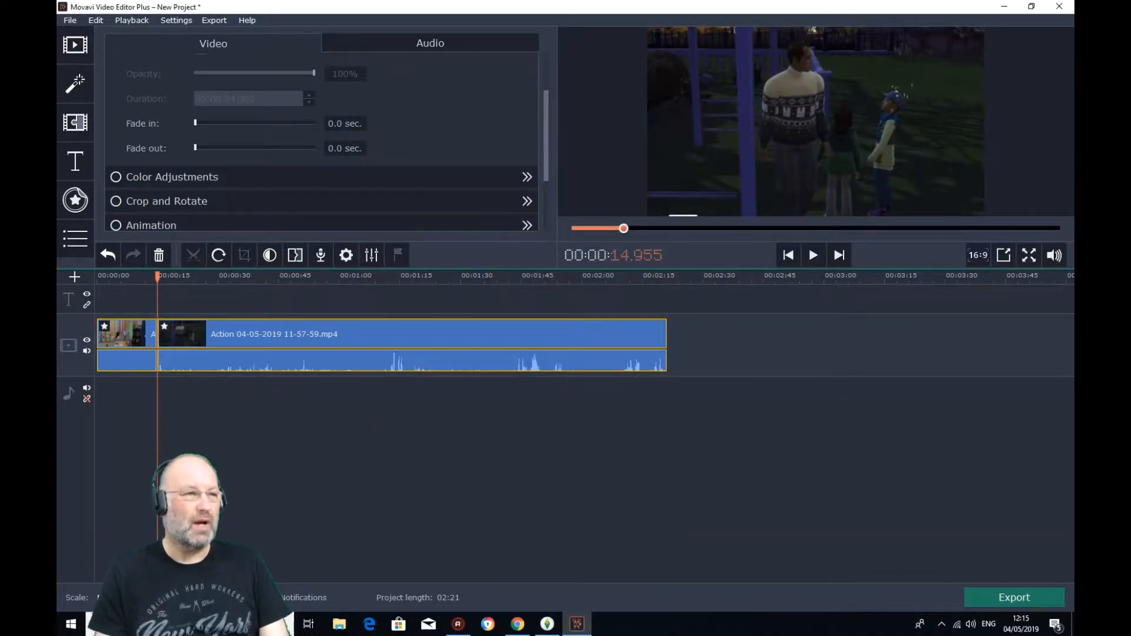
{"action": "left_click", "coordinate": [127, 334]}
{"action": "key", "text": "Delete"}
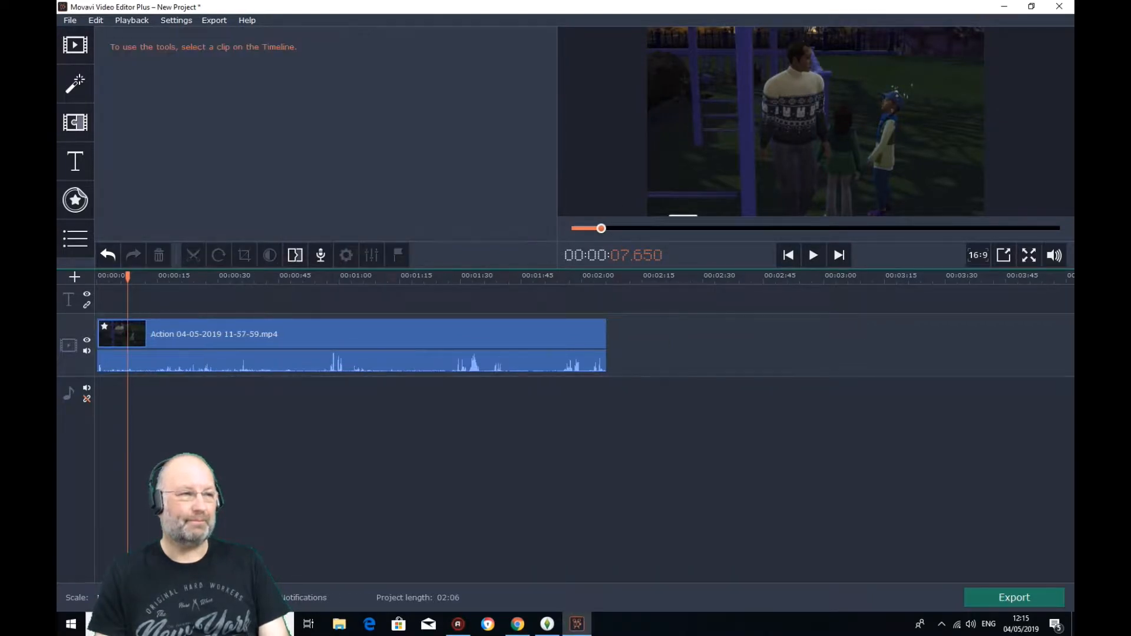
- Preview the clip from its start, move its crop frame slightly upward in an enlarged detached preview, and apply the crop
{"action": "left_click", "coordinate": [98, 276]}
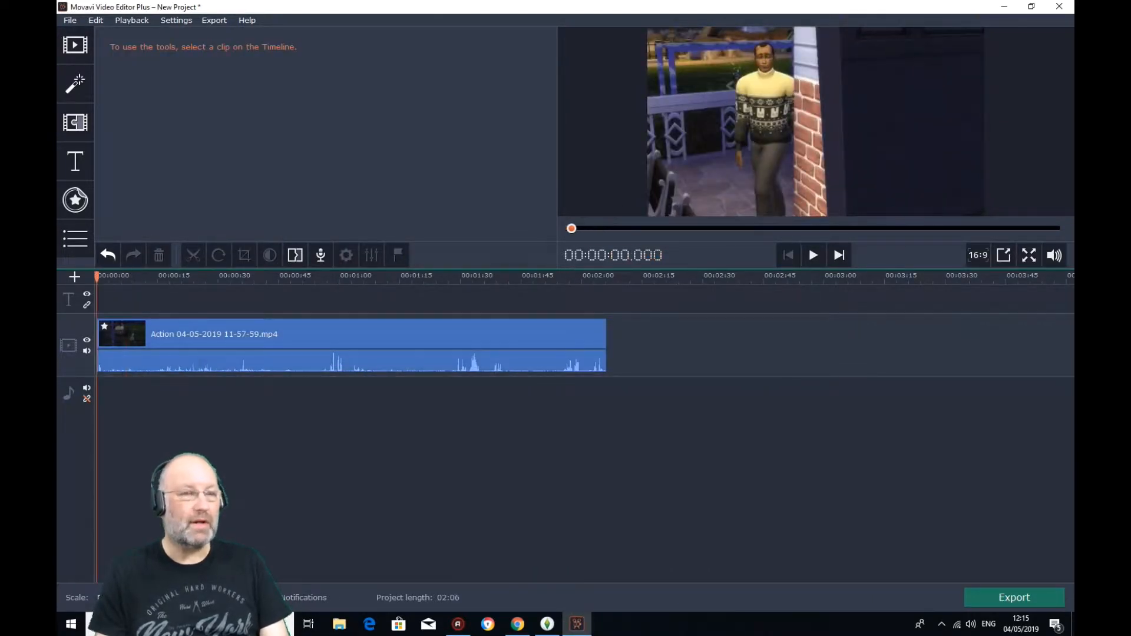
{"action": "key", "text": "space"}
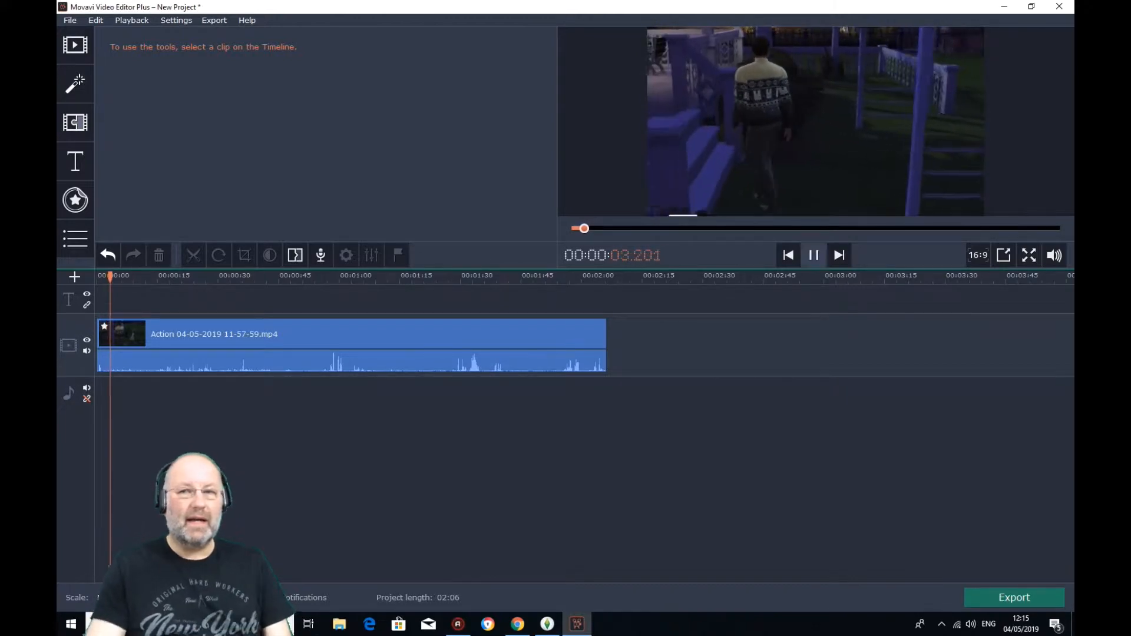
{"action": "key", "text": "space"}
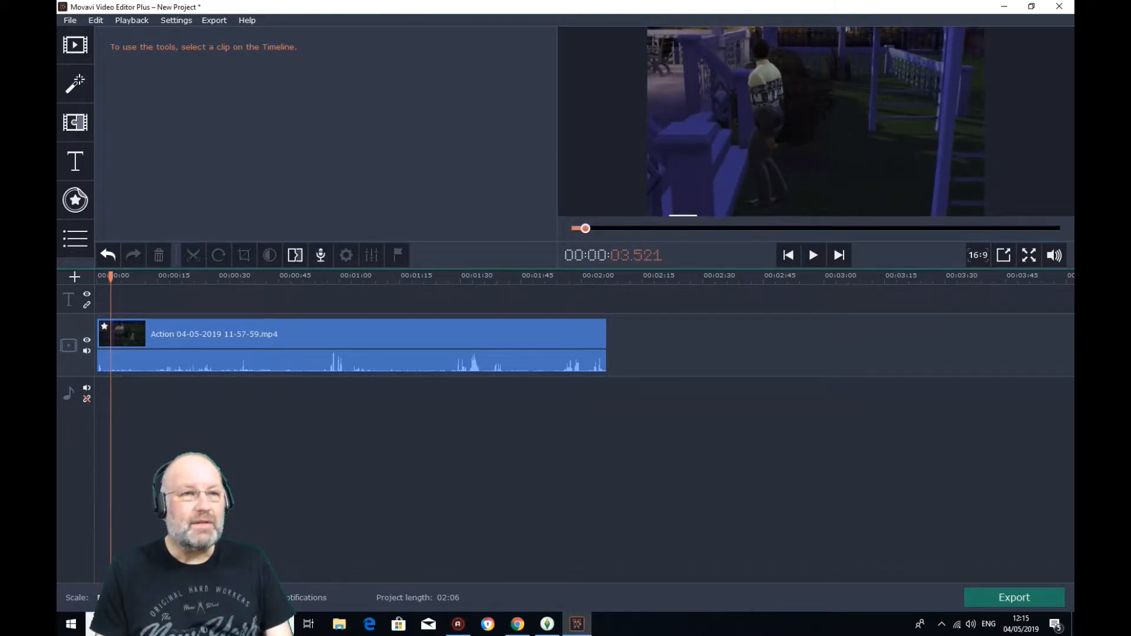
{"action": "left_click", "coordinate": [115, 337]}
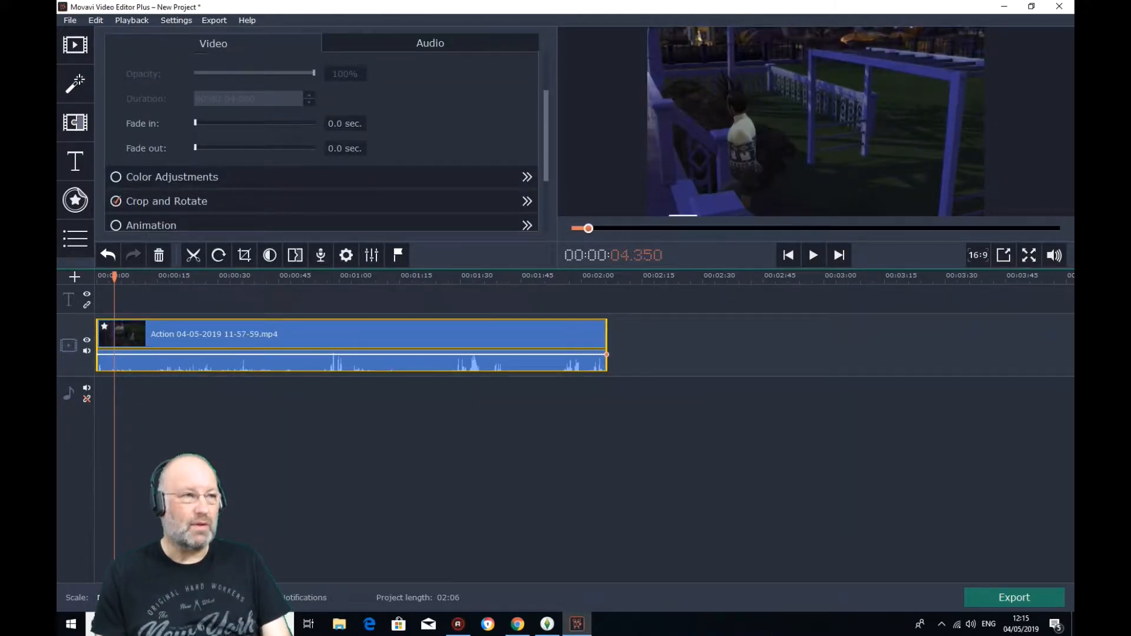
{"action": "left_click", "coordinate": [244, 255]}
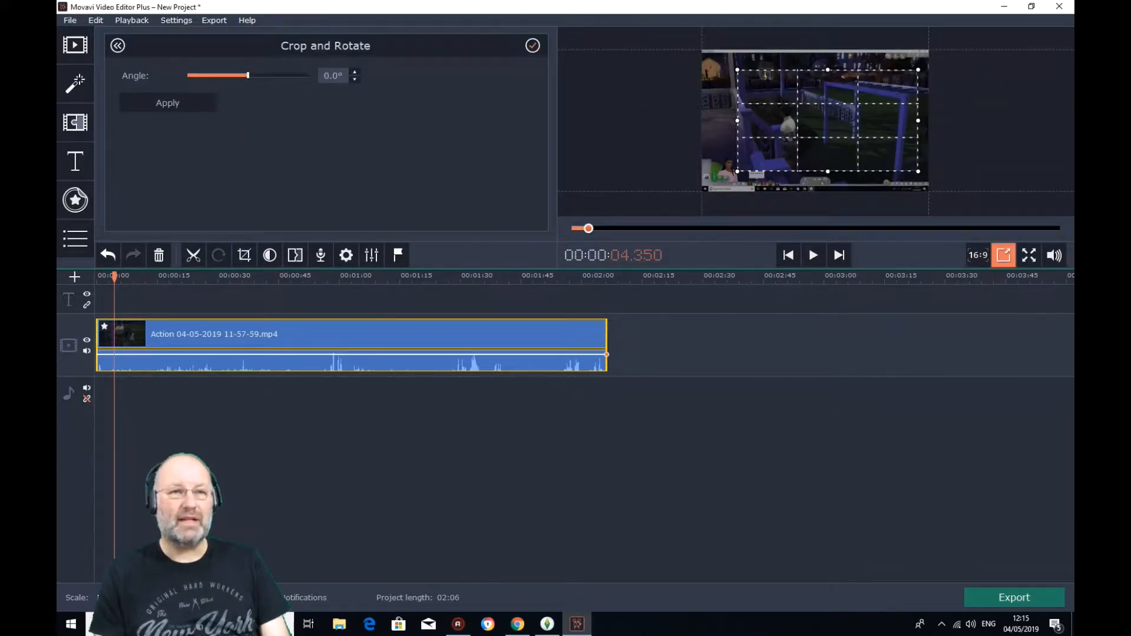
{"action": "left_click", "coordinate": [1004, 255]}
{"action": "left_click_drag", "start_coordinate": [592, 306], "coordinate": [593, 298]}
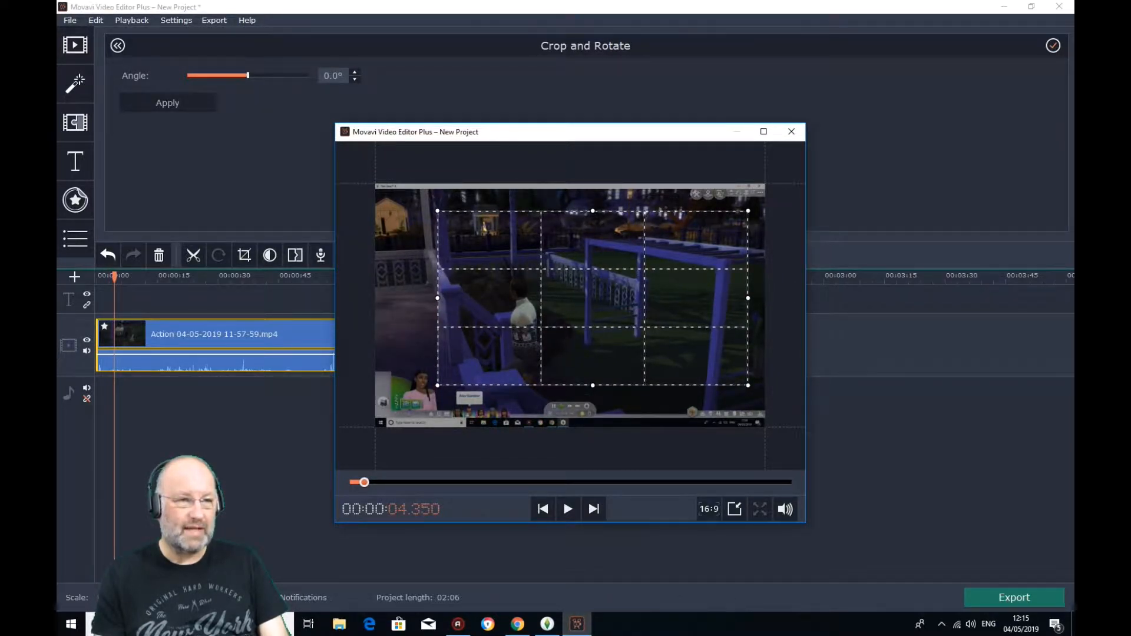
{"action": "left_click", "coordinate": [167, 103]}
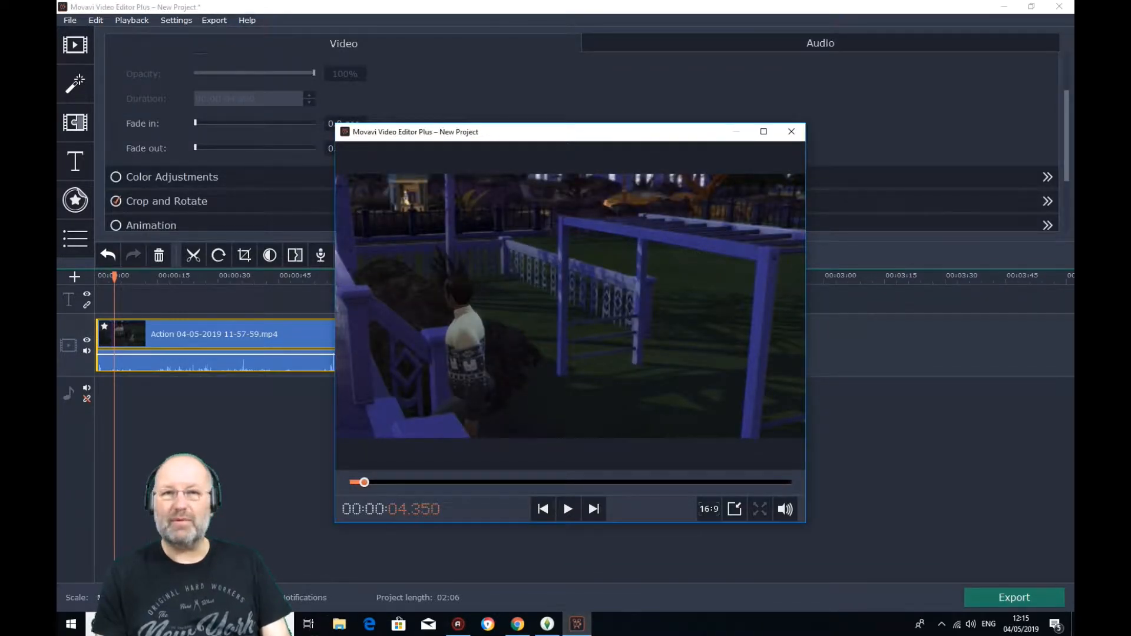
{"action": "left_click", "coordinate": [791, 132]}
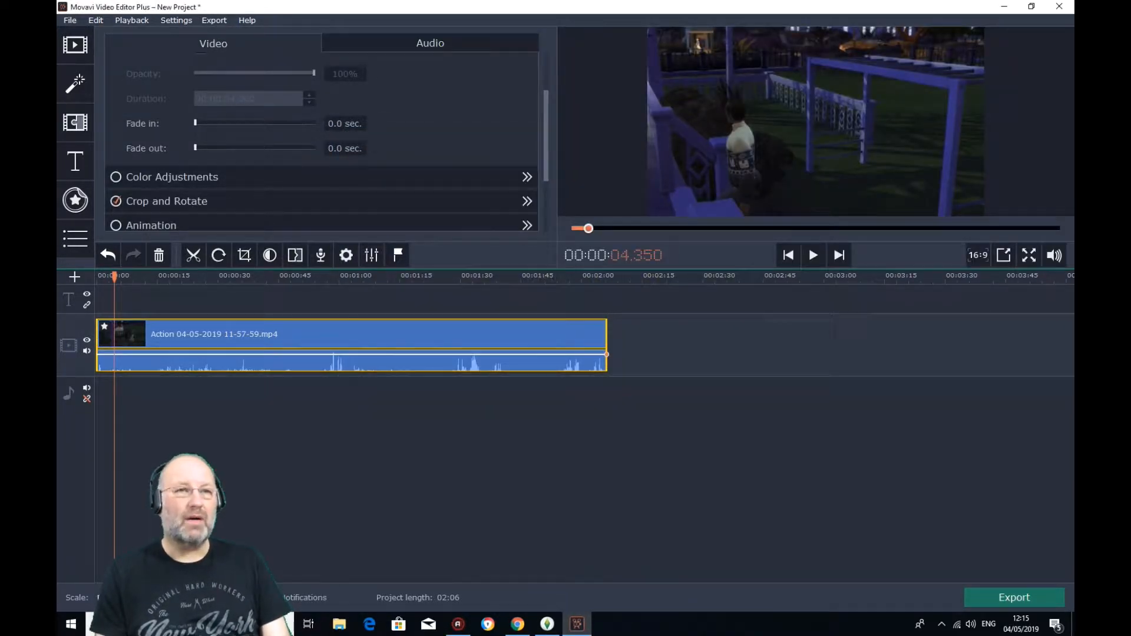
- Preview the clip from its start, split it at 00:00:04.350 and 00:00:11.839, and delete the section between the cuts
{"action": "left_click_drag", "start_coordinate": [114, 277], "coordinate": [97, 276]}
{"action": "left_click", "coordinate": [813, 255]}
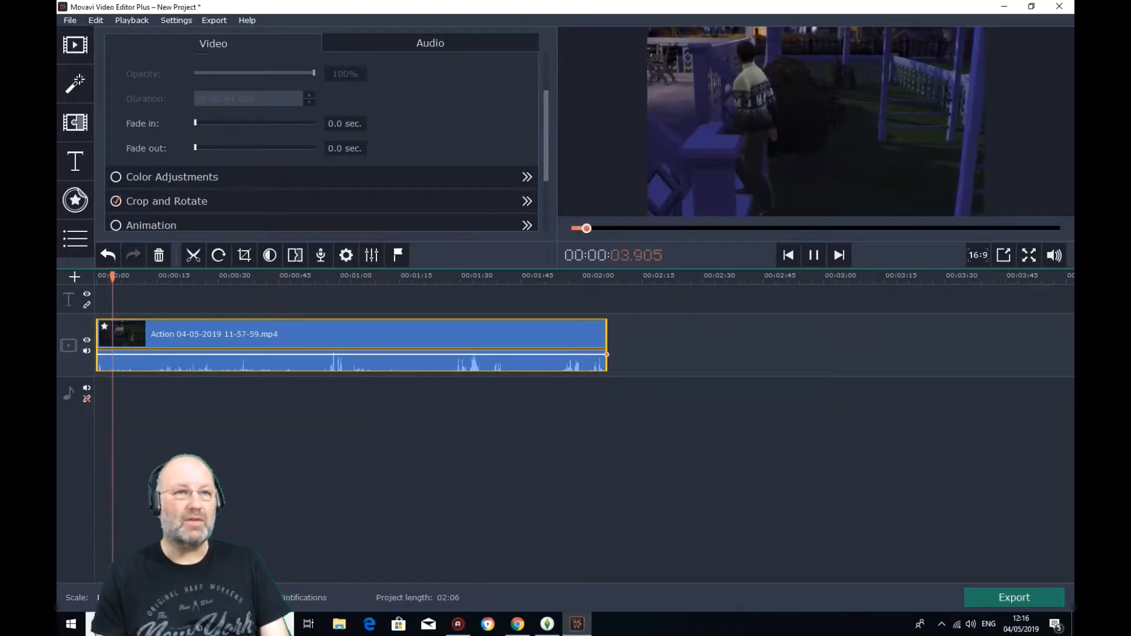
{"action": "left_click", "coordinate": [814, 254]}
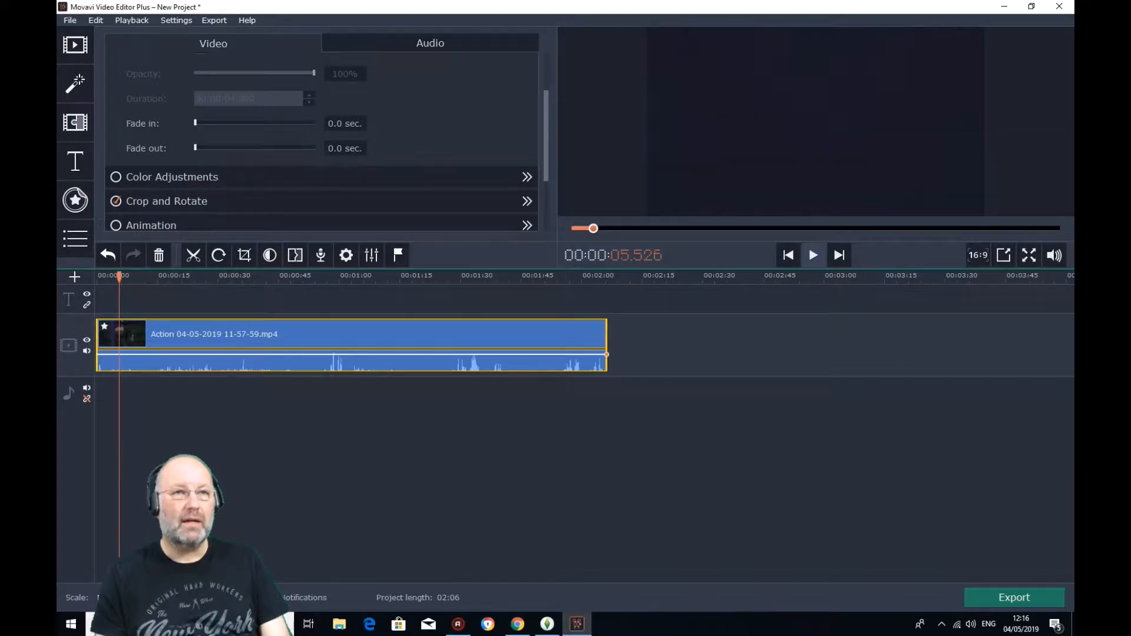
{"action": "left_click_drag", "start_coordinate": [119, 277], "coordinate": [114, 277]}
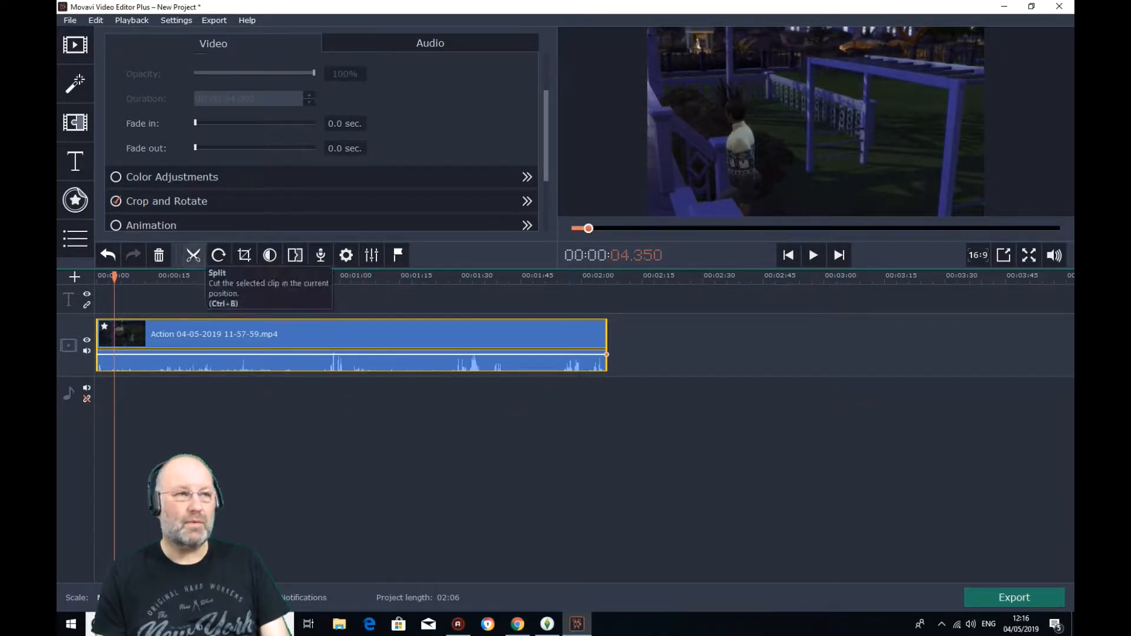
{"action": "left_click", "coordinate": [193, 255]}
{"action": "key", "text": "space"}
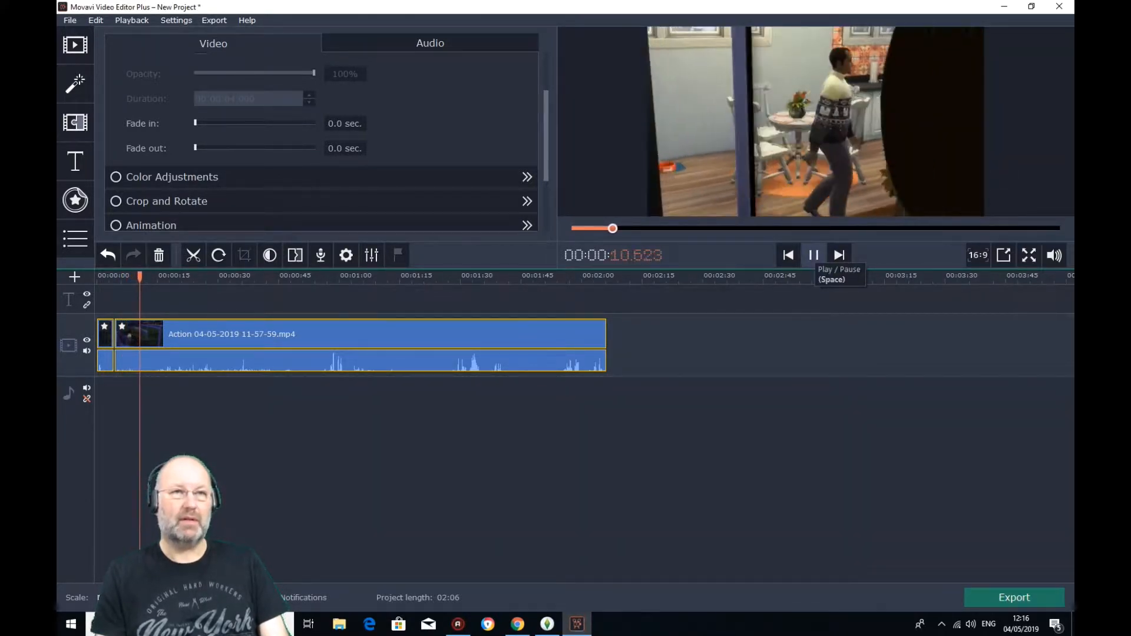
{"action": "left_click", "coordinate": [814, 255]}
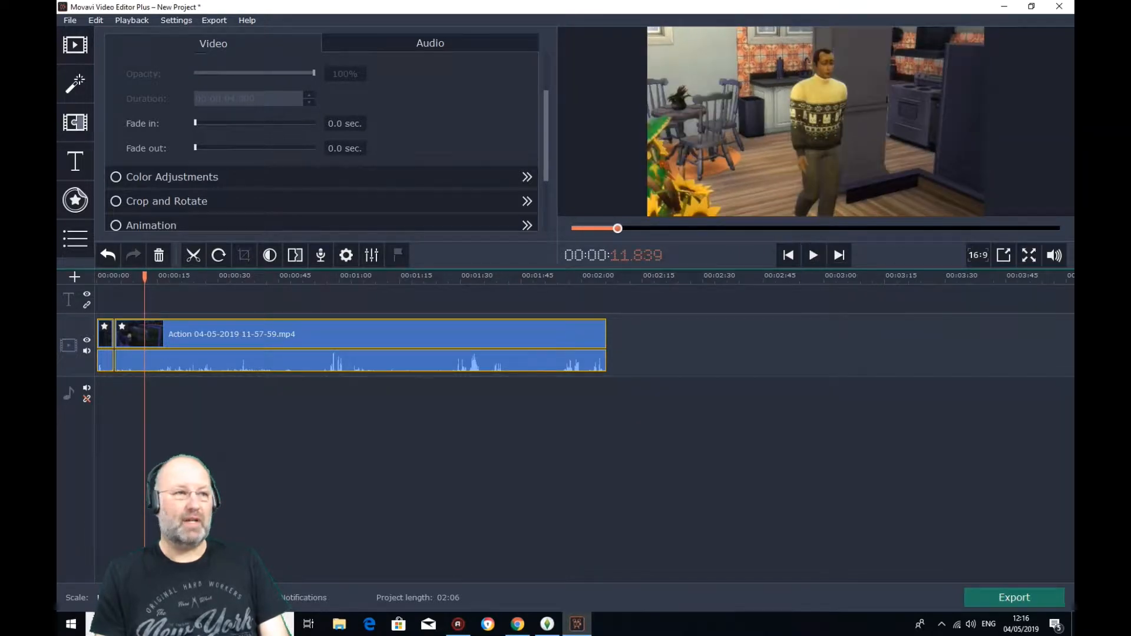
{"action": "left_click", "coordinate": [193, 255]}
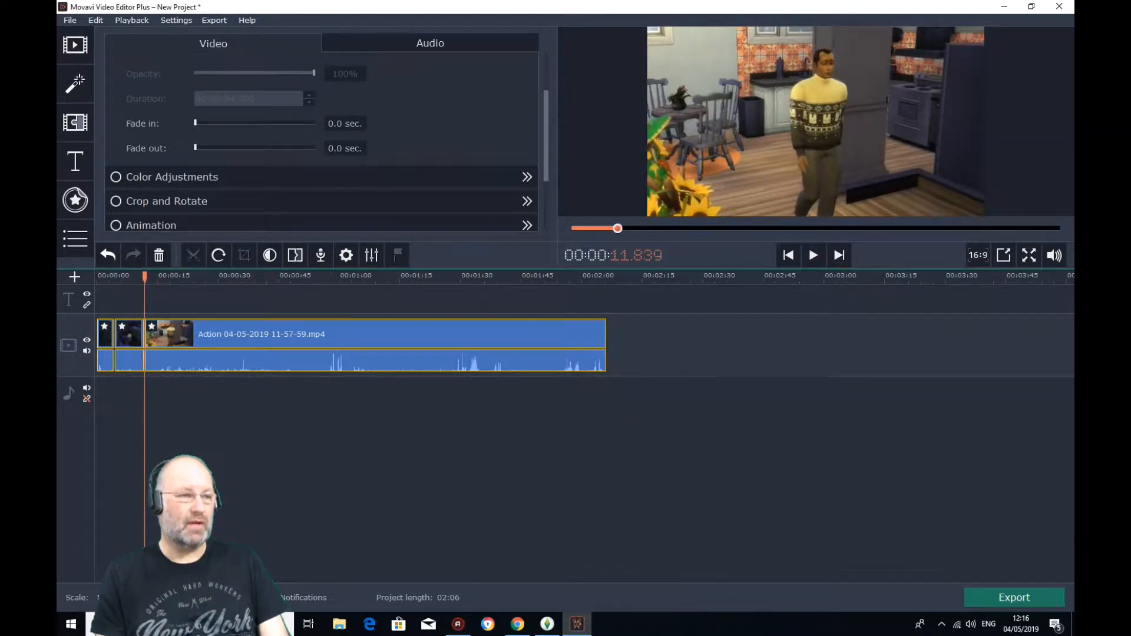
{"action": "left_click", "coordinate": [126, 336]}
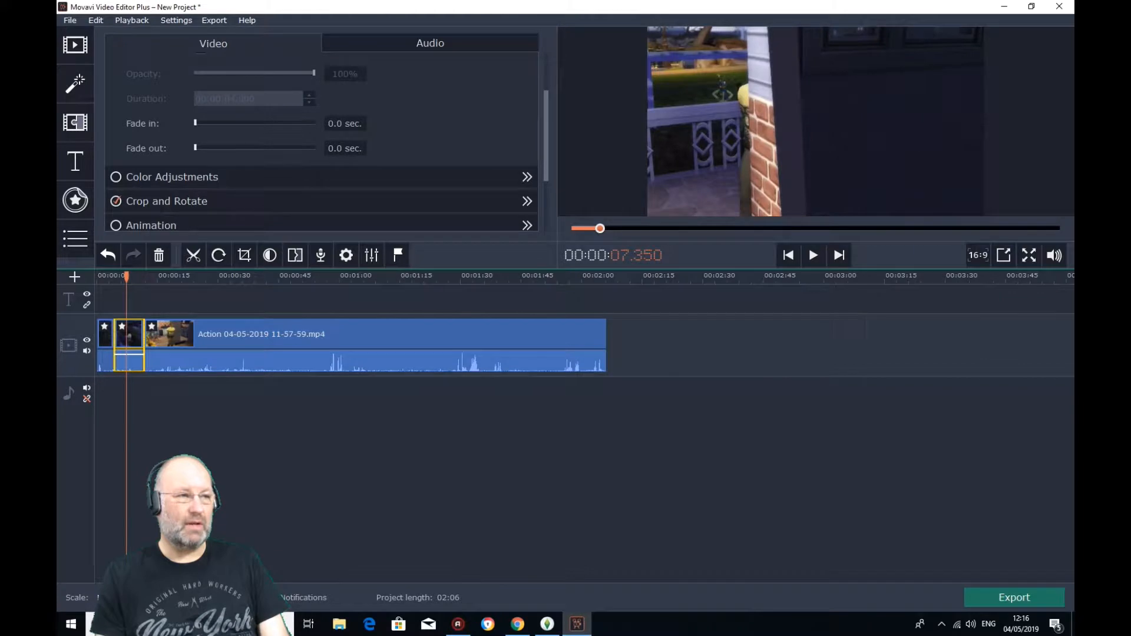
{"action": "key", "text": "Delete"}
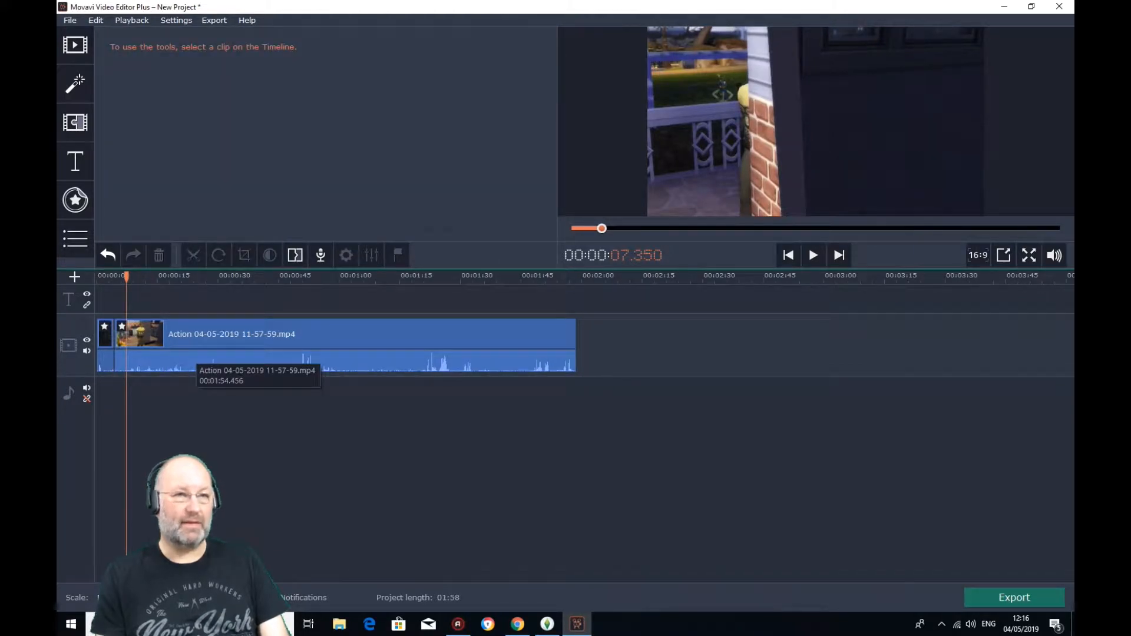
- Play on through the footage, split the last clip at 00:00:18.750 and 00:00:26.900, and delete the section between the cuts
{"action": "key", "text": "space"}
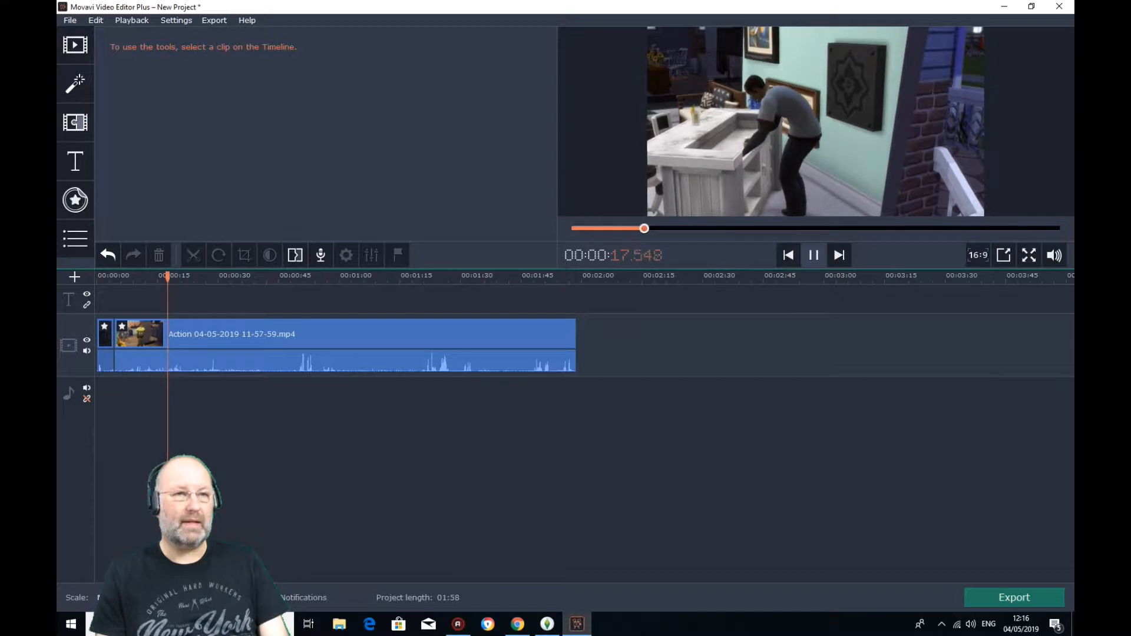
{"action": "key", "text": "space"}
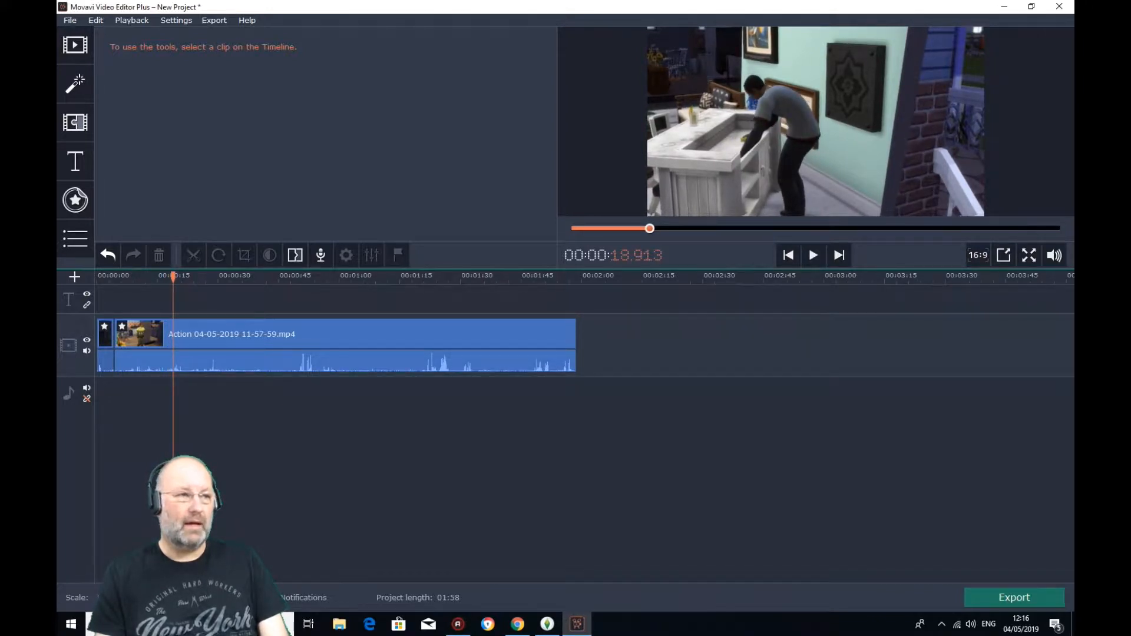
{"action": "left_click", "coordinate": [173, 345]}
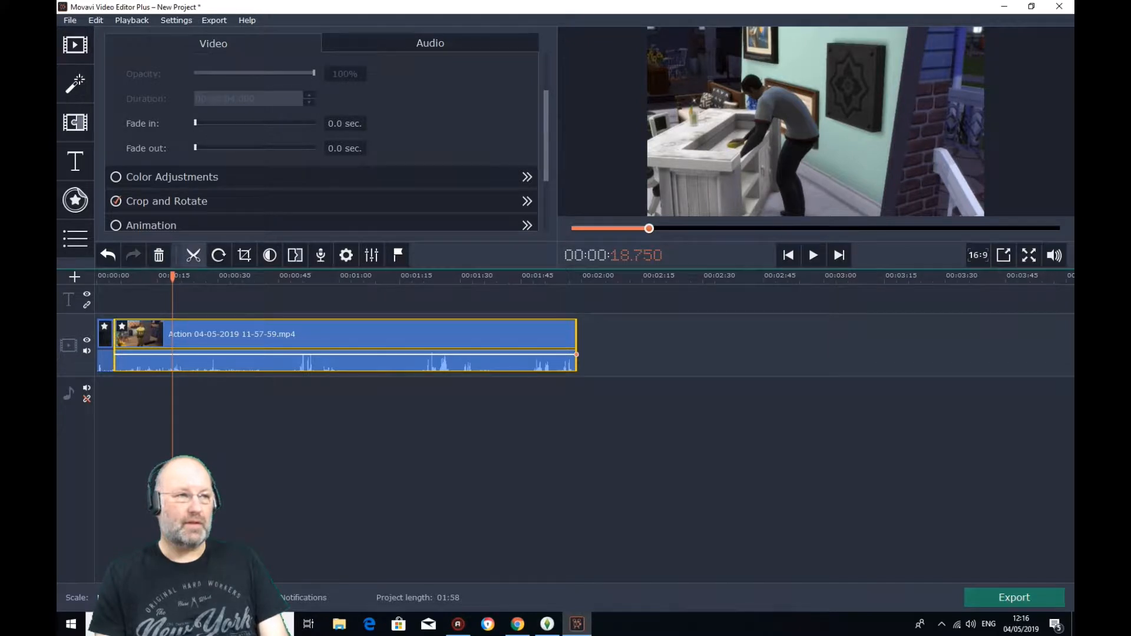
{"action": "key", "text": "ctrl+b"}
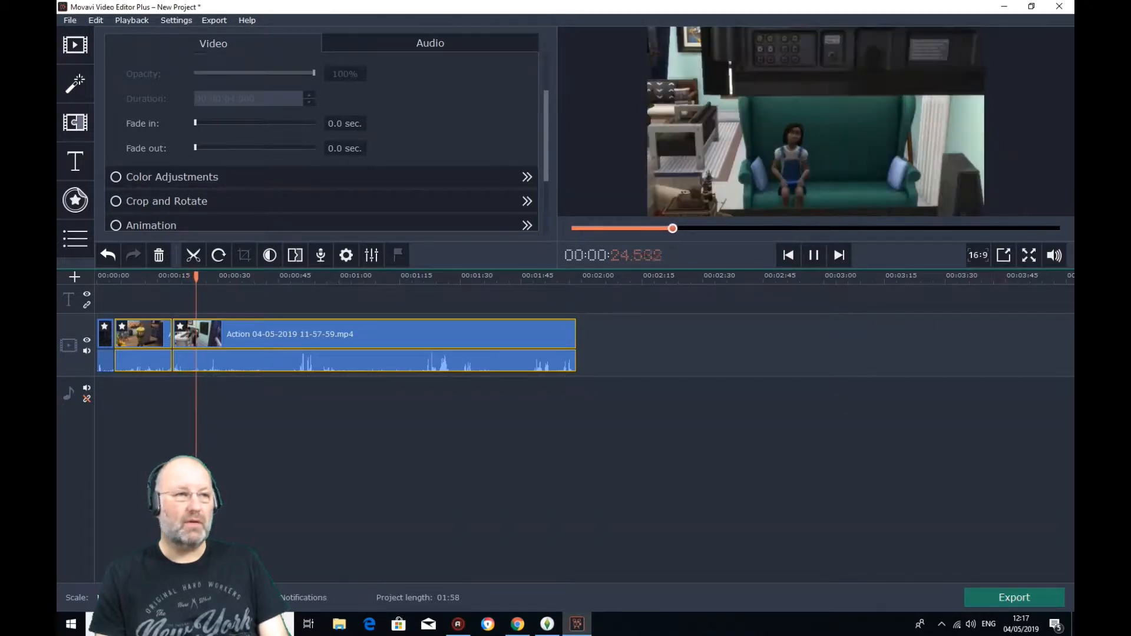
{"action": "key", "text": "space"}
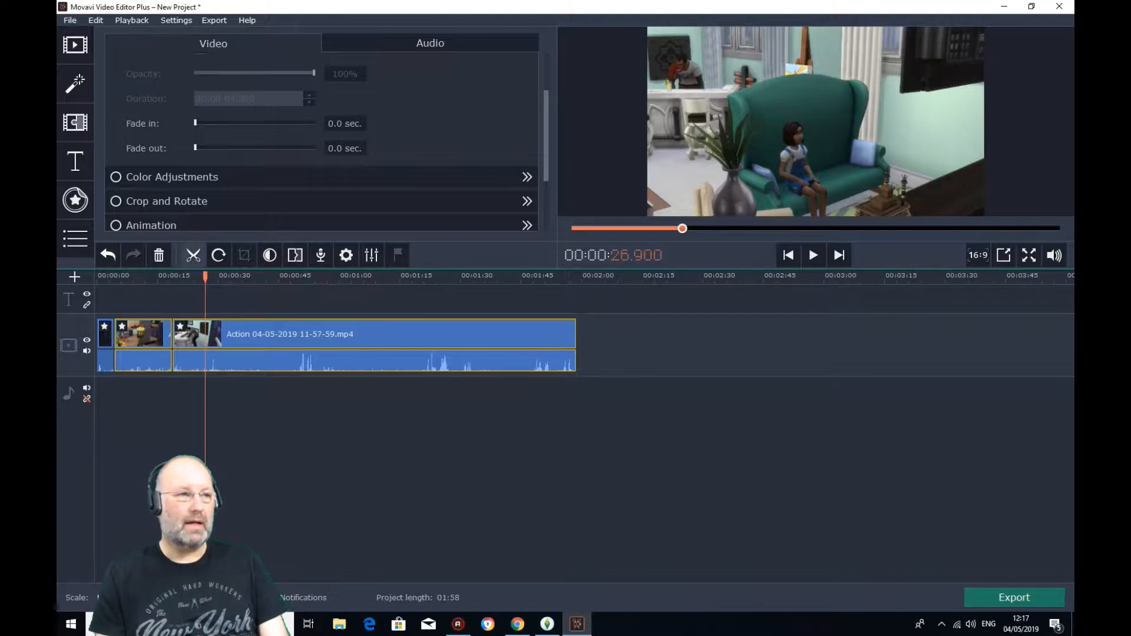
{"action": "left_click", "coordinate": [193, 254]}
{"action": "left_click", "coordinate": [193, 335]}
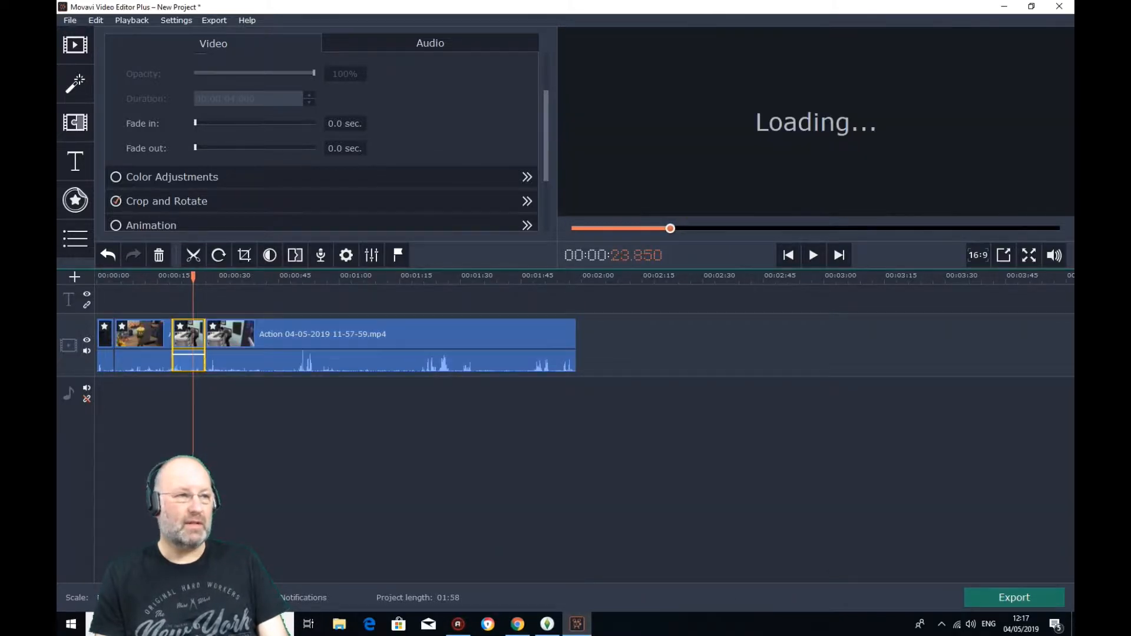
{"action": "key", "text": "Delete"}
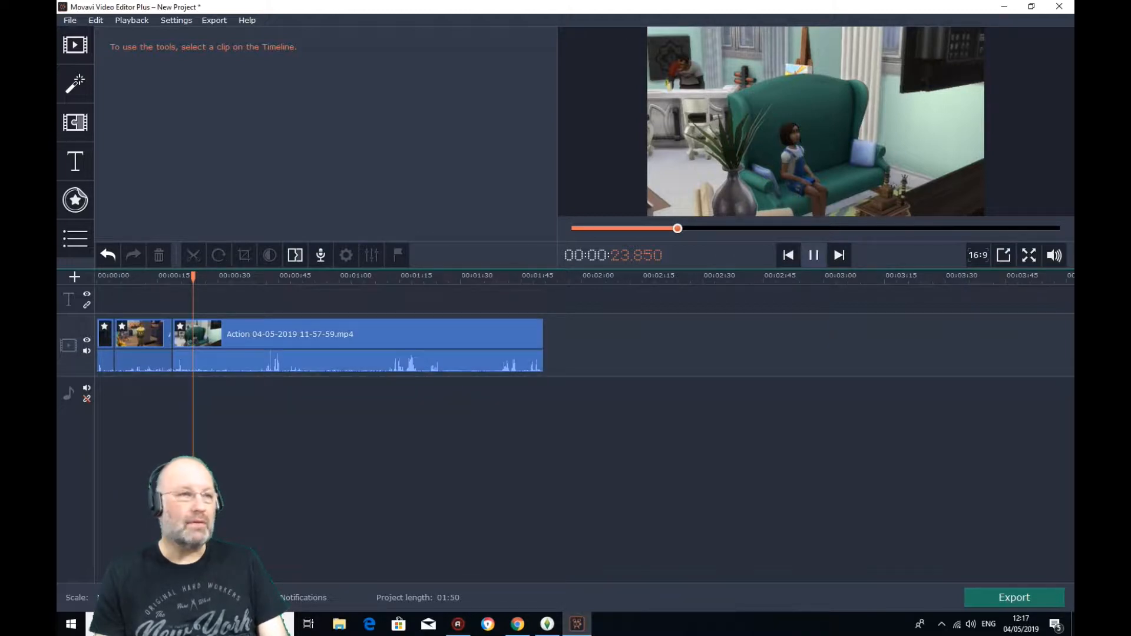
- Preview the green sofa scene, split the last clip at 00:00:27.750 and 00:00:32.124, and delete the section between the cuts
{"action": "left_click", "coordinate": [814, 256]}
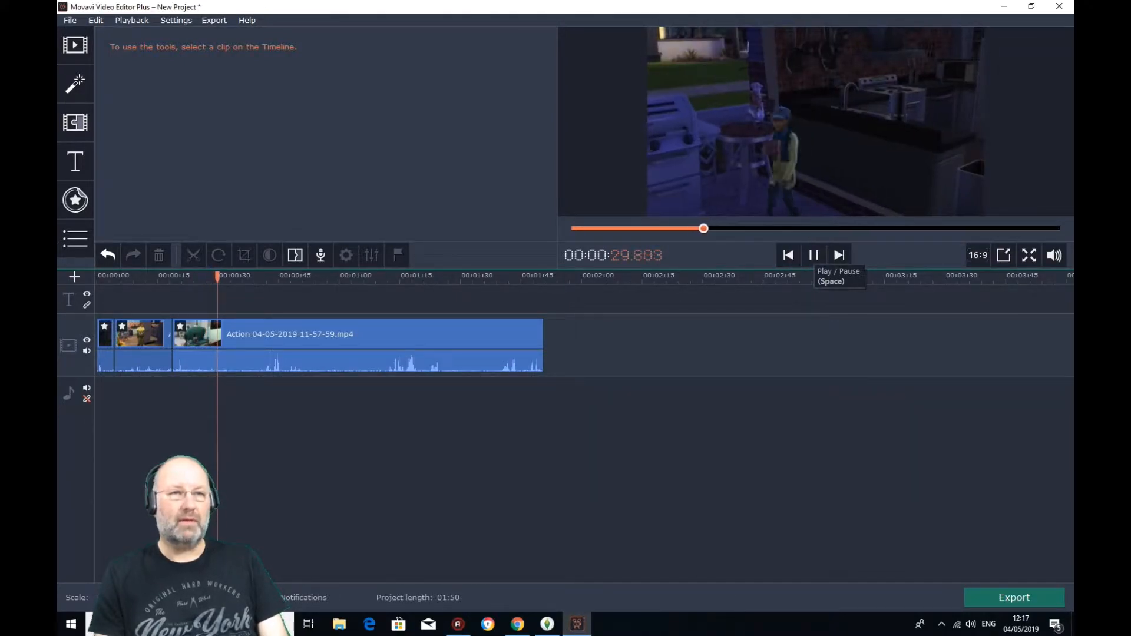
{"action": "left_click_drag", "start_coordinate": [224, 277], "coordinate": [204, 277]}
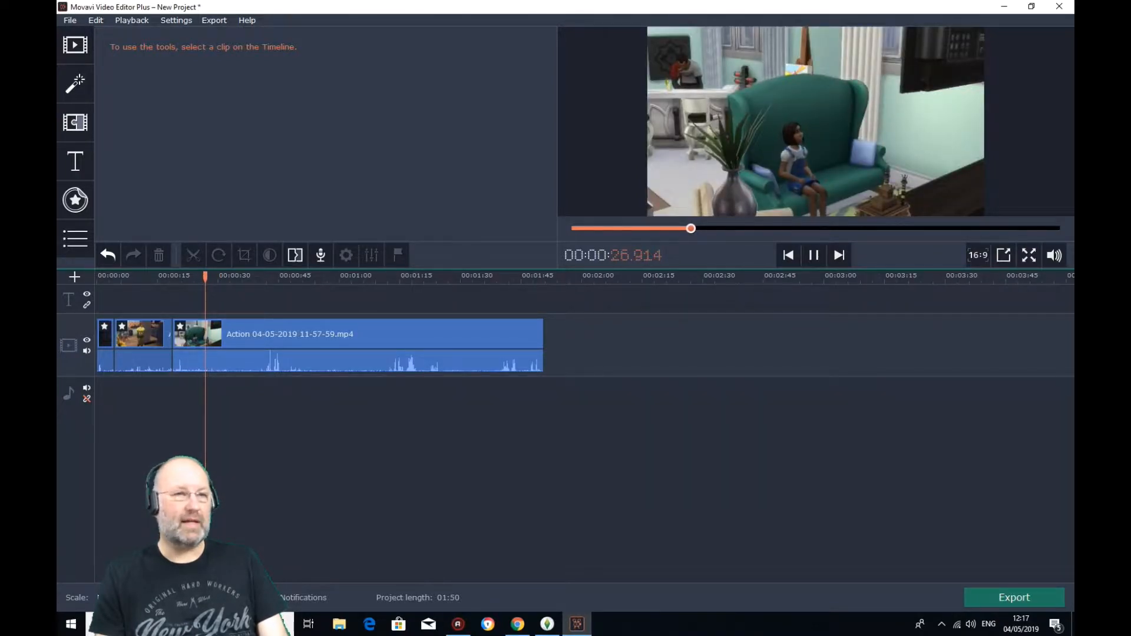
{"action": "left_click", "coordinate": [814, 255]}
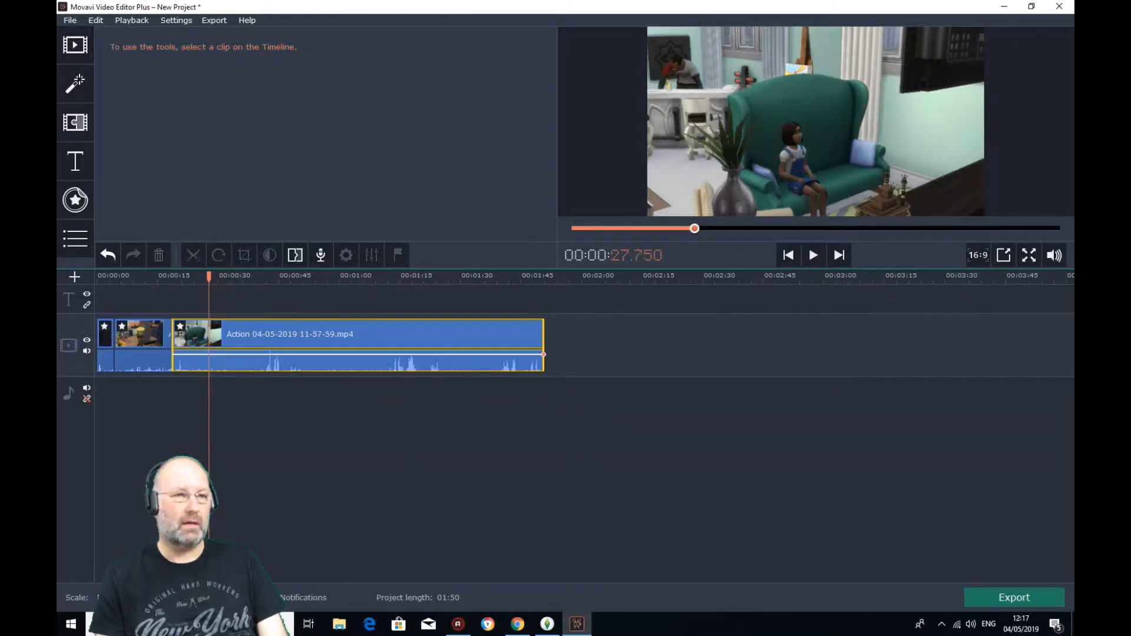
{"action": "left_click", "coordinate": [209, 342]}
{"action": "left_click", "coordinate": [192, 255]}
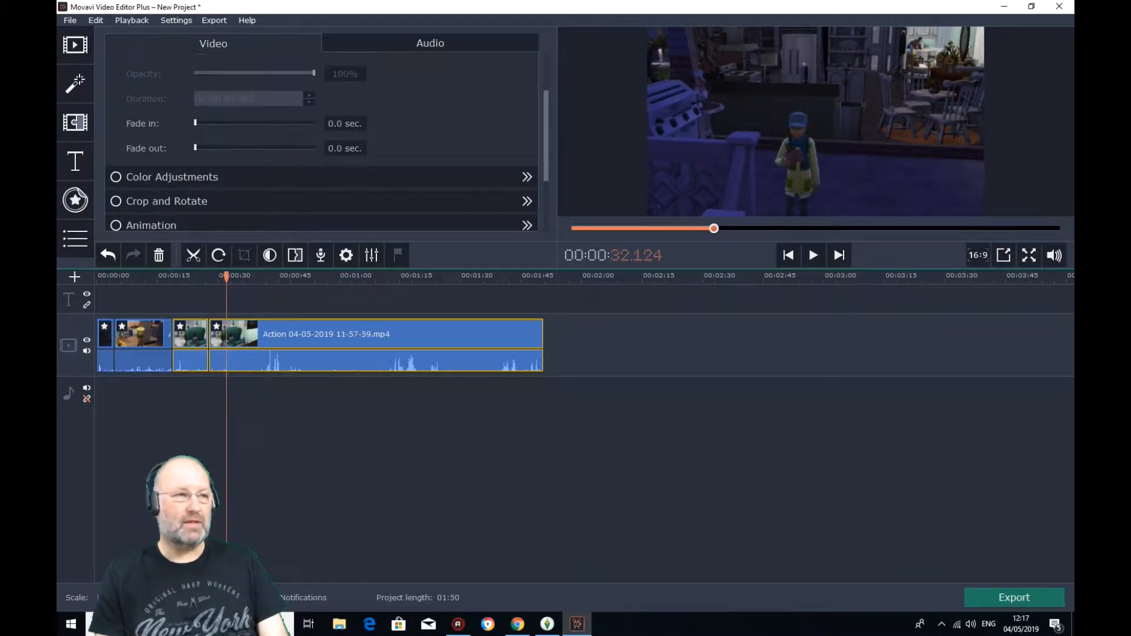
{"action": "left_click", "coordinate": [193, 254]}
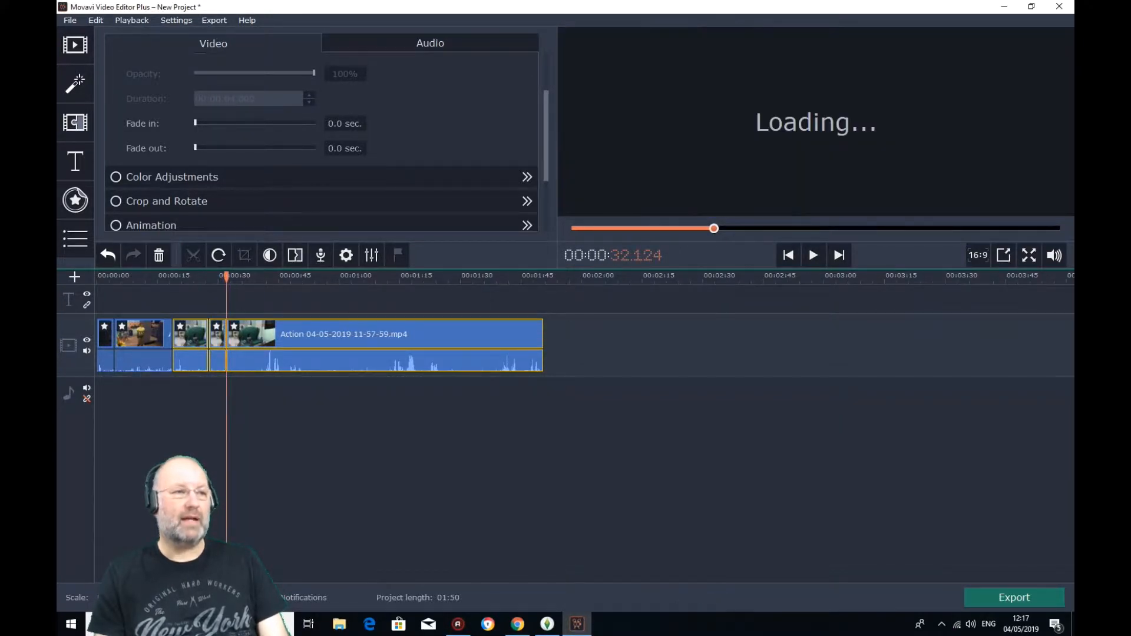
{"action": "left_click", "coordinate": [216, 337]}
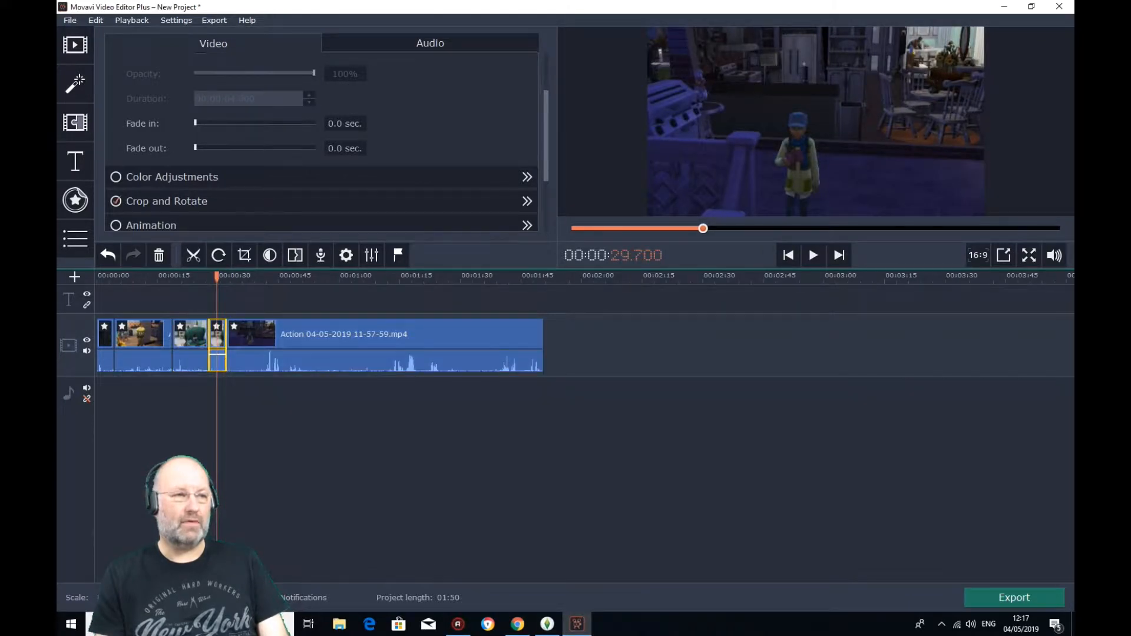
{"action": "key", "text": "Delete"}
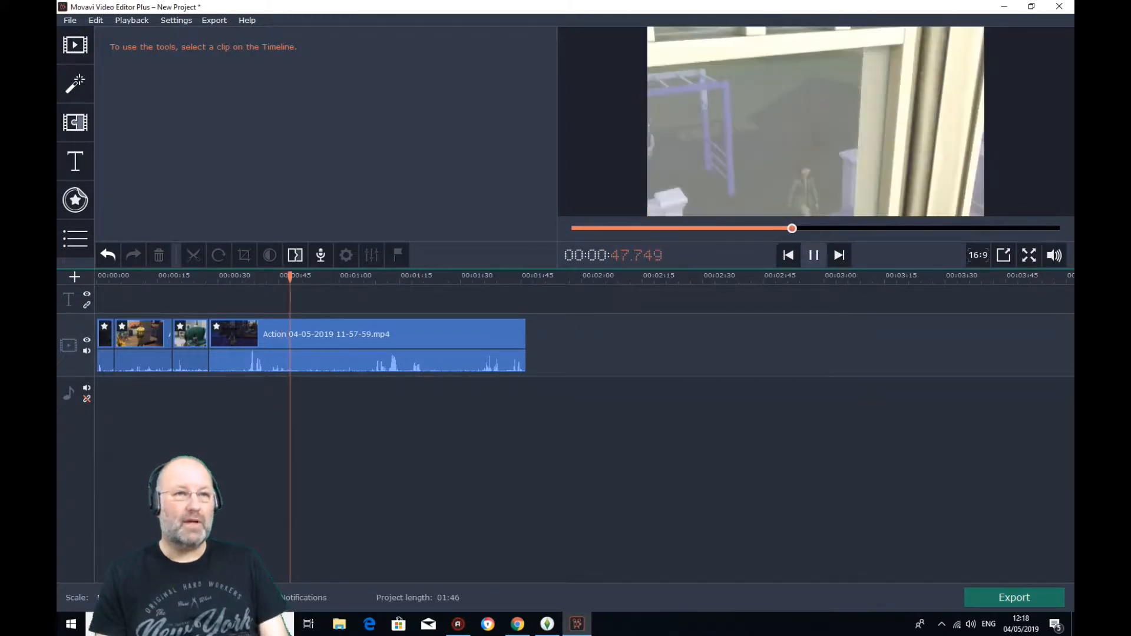
- Split the last clip at 00:00:45.811 and 00:00:58.228, and delete the section between the cuts
{"action": "key", "text": "space"}
{"action": "left_click", "coordinate": [278, 334]}
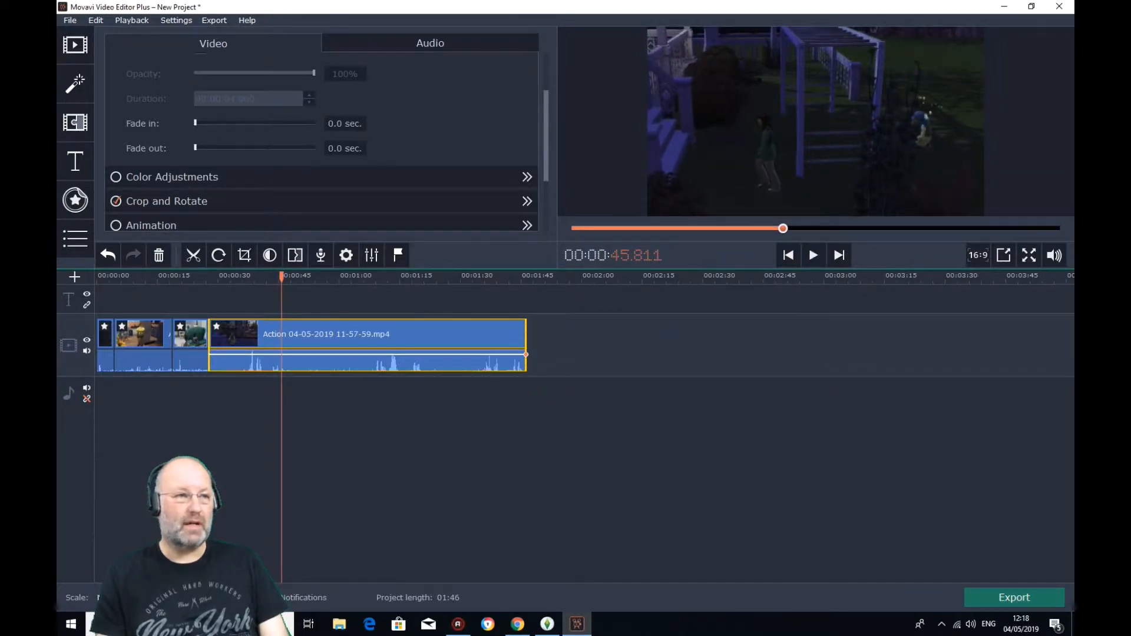
{"action": "left_click", "coordinate": [193, 255]}
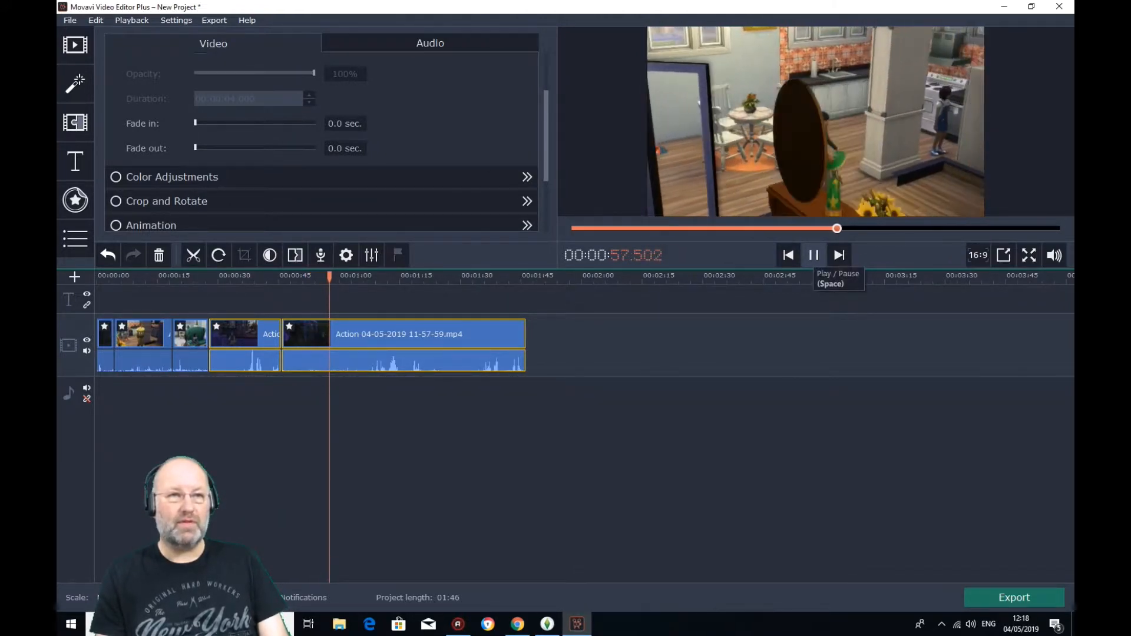
{"action": "left_click", "coordinate": [814, 255]}
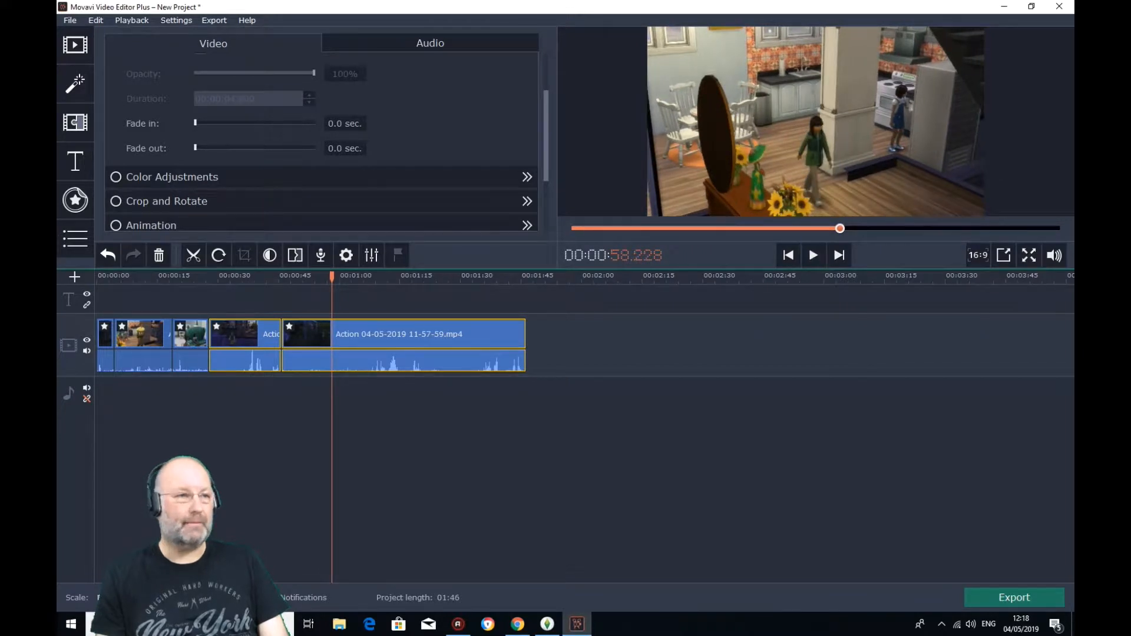
{"action": "left_click", "coordinate": [193, 255]}
{"action": "left_click", "coordinate": [304, 335]}
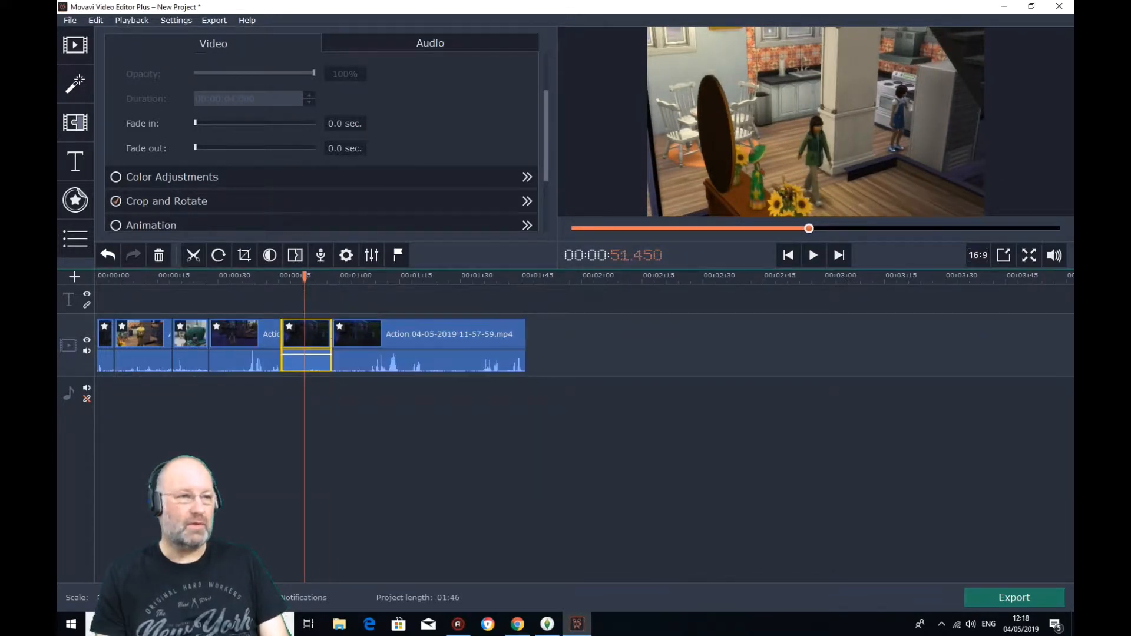
{"action": "key", "text": "Delete"}
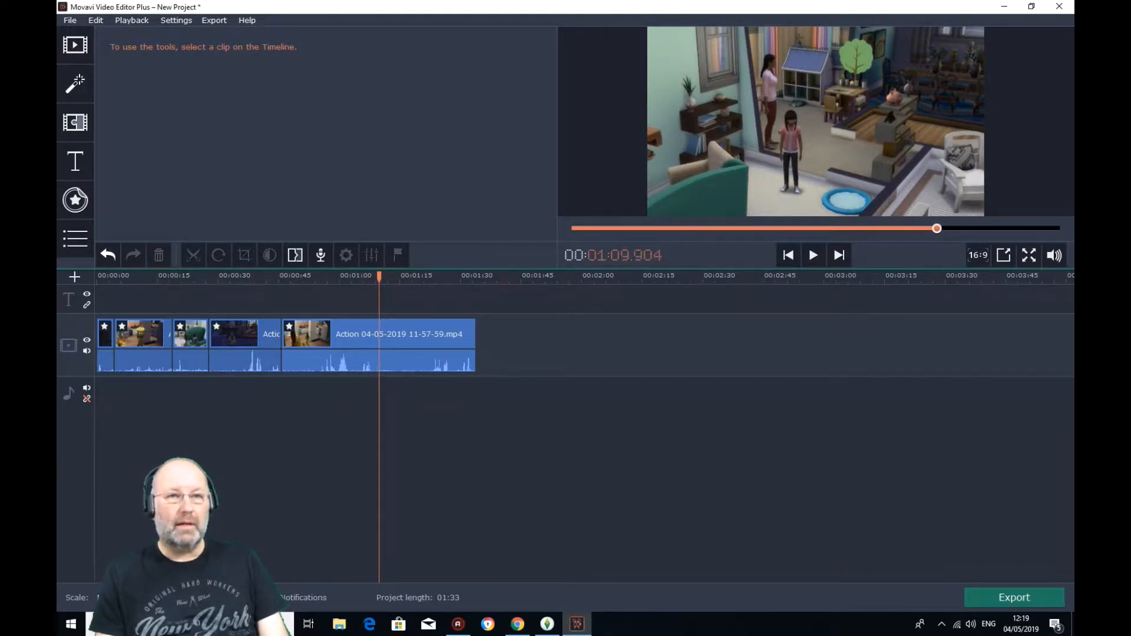
- Split the last clip at 00:01:09.900, preview the footage after the cut, and delete that trailing section
{"action": "left_click", "coordinate": [401, 334]}
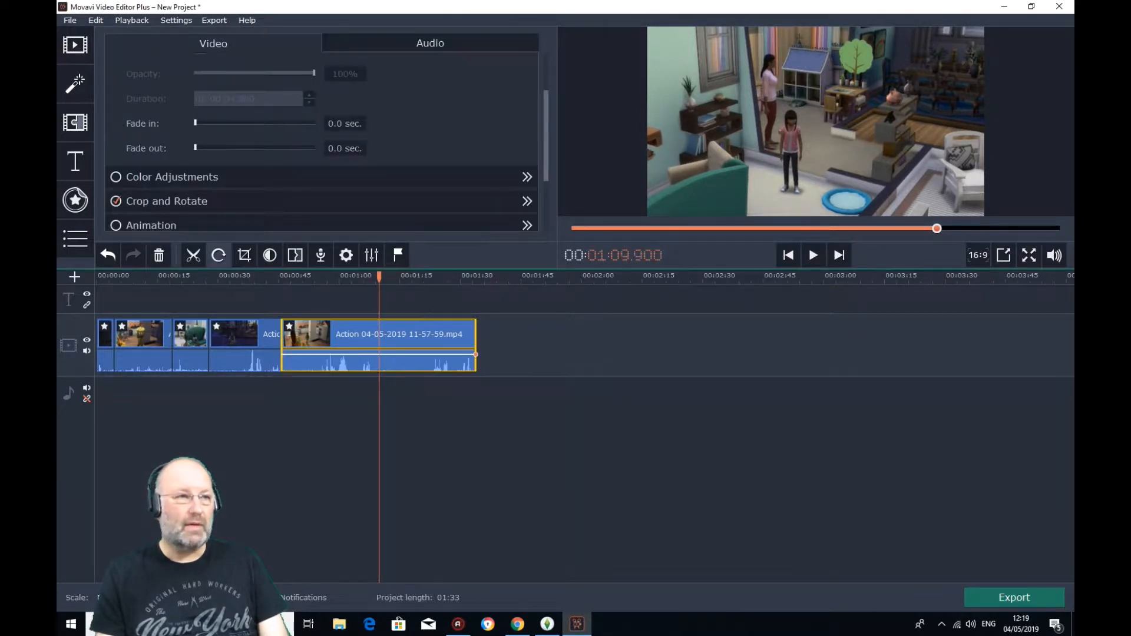
{"action": "left_click", "coordinate": [193, 255]}
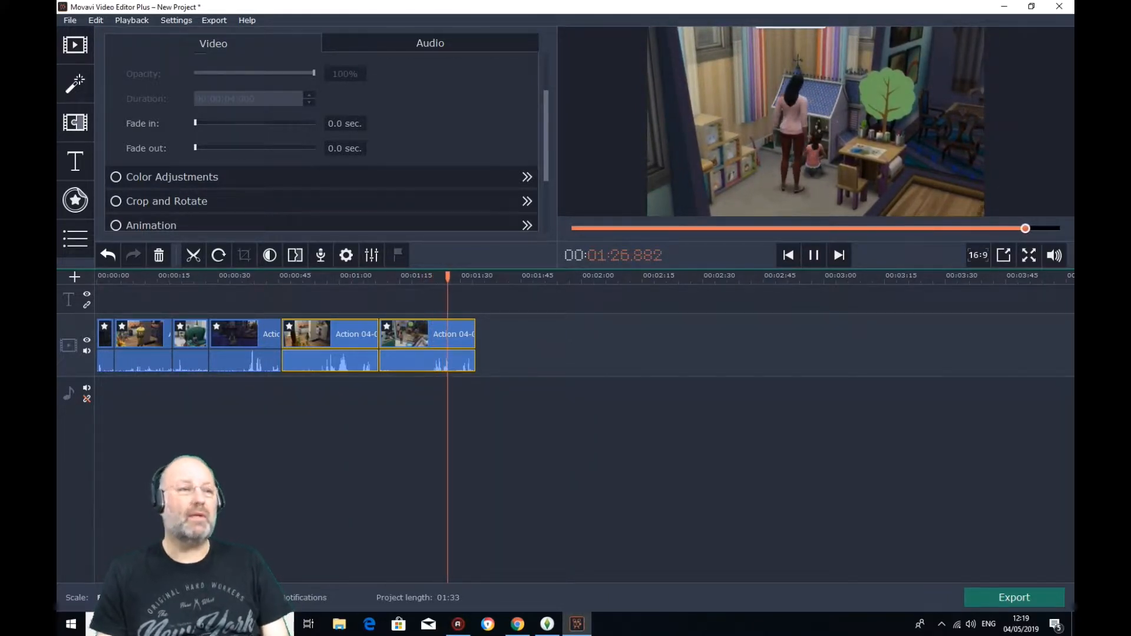
{"action": "key", "text": "space"}
{"action": "left_click", "coordinate": [439, 334]}
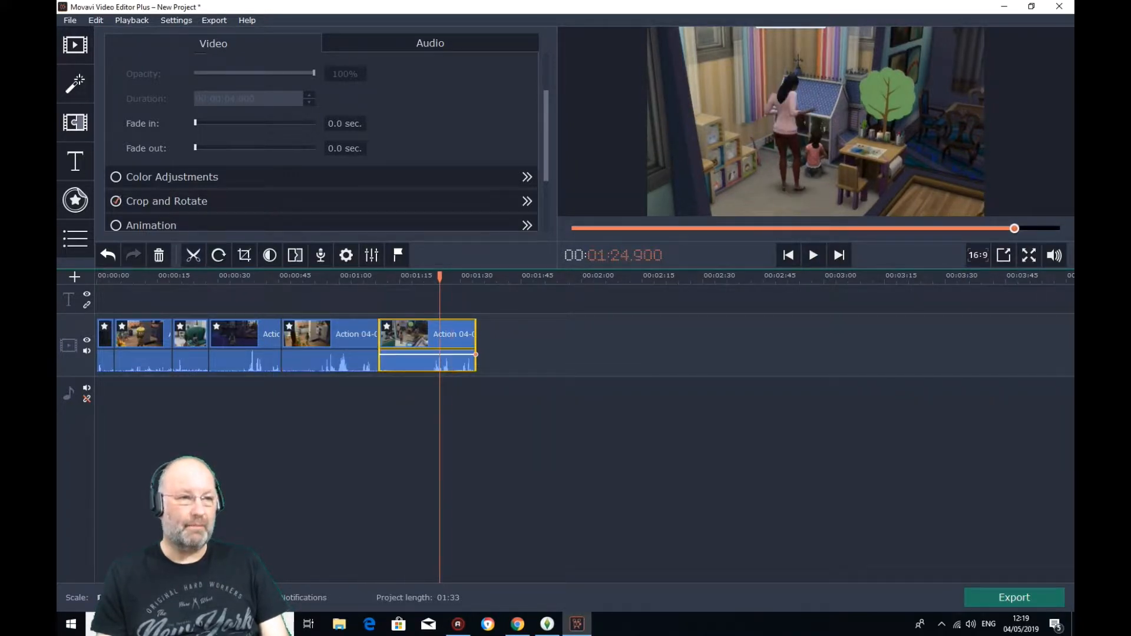
{"action": "key", "text": "Delete"}
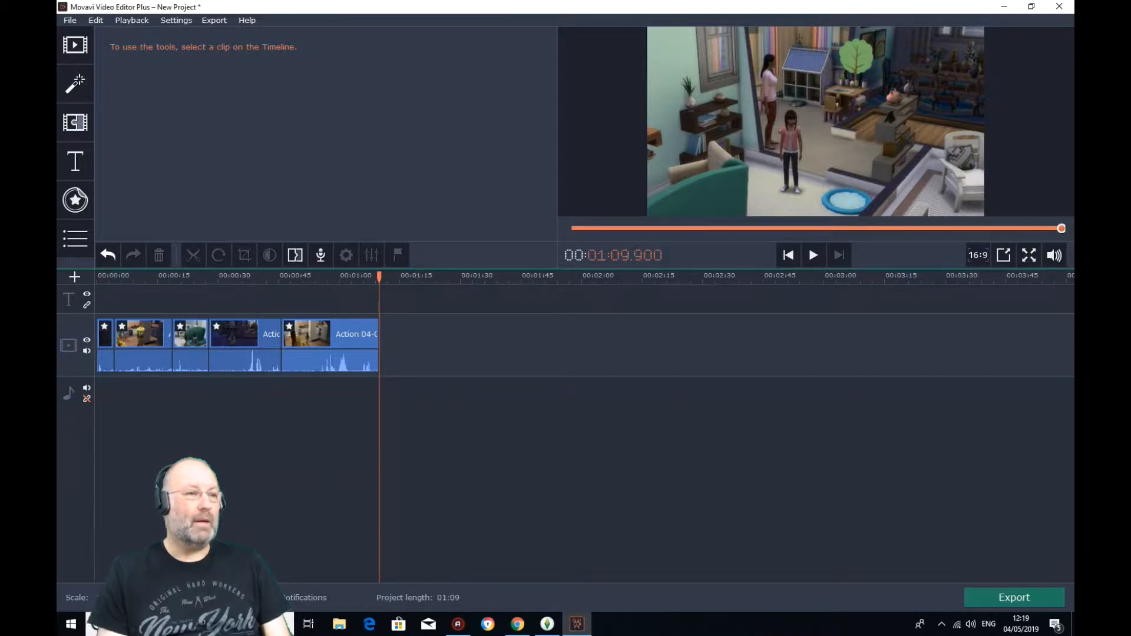
- Add the favorite Ken Burns - smooth transition at all four joins between the clips, and play the edit from the start
{"action": "key", "text": "Home"}
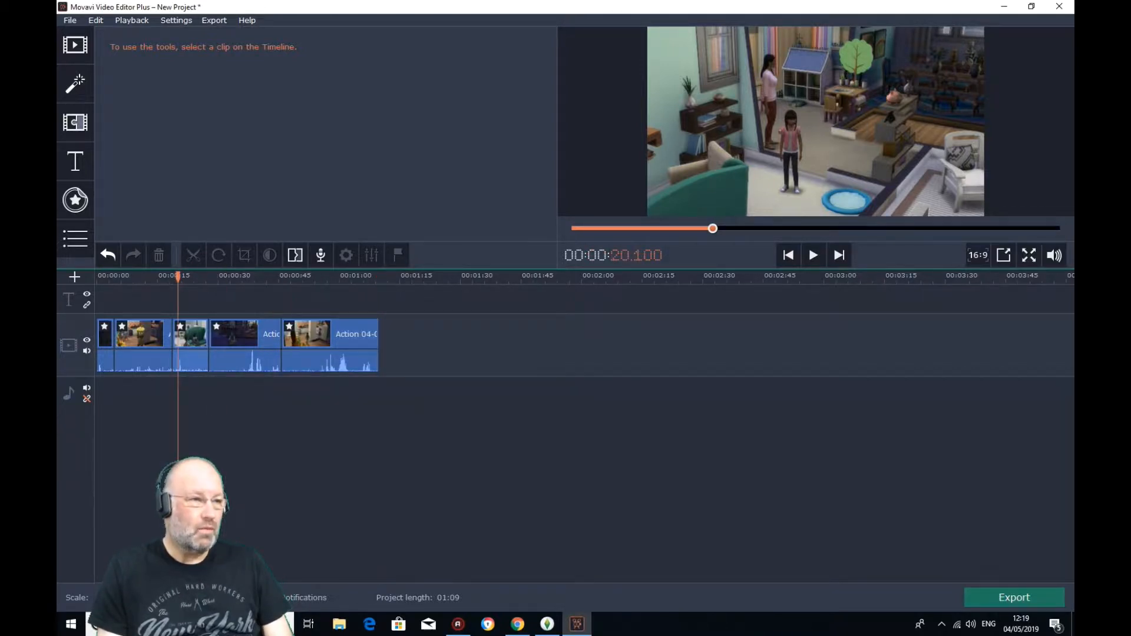
{"action": "left_click", "coordinate": [74, 122]}
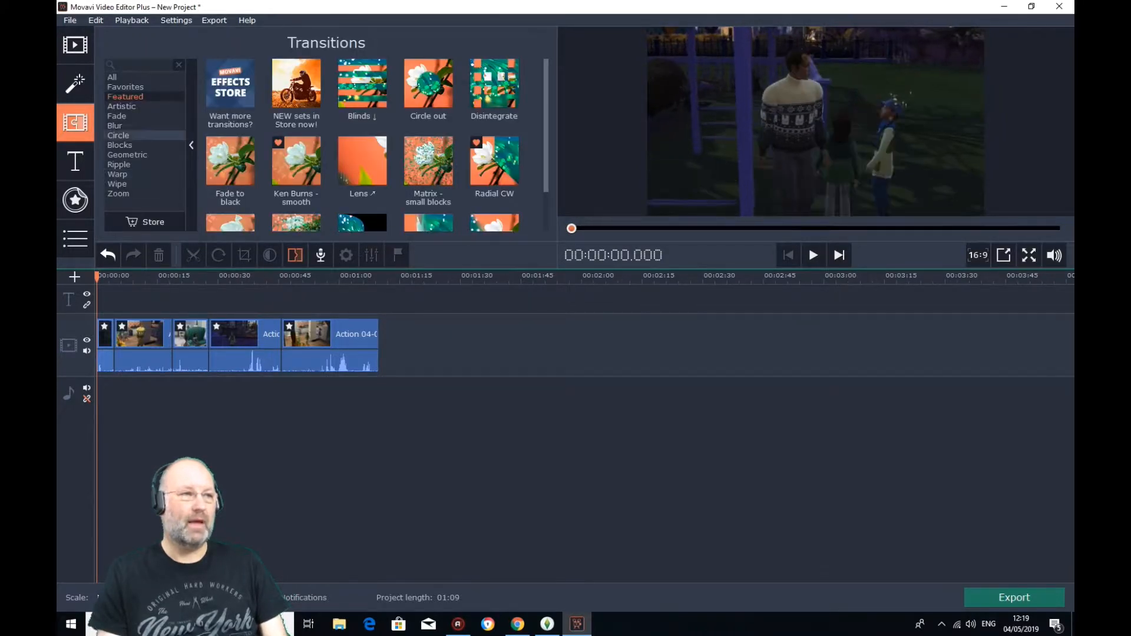
{"action": "scroll", "coordinate": [377, 144], "scroll_direction": "down", "scroll_amount": 1}
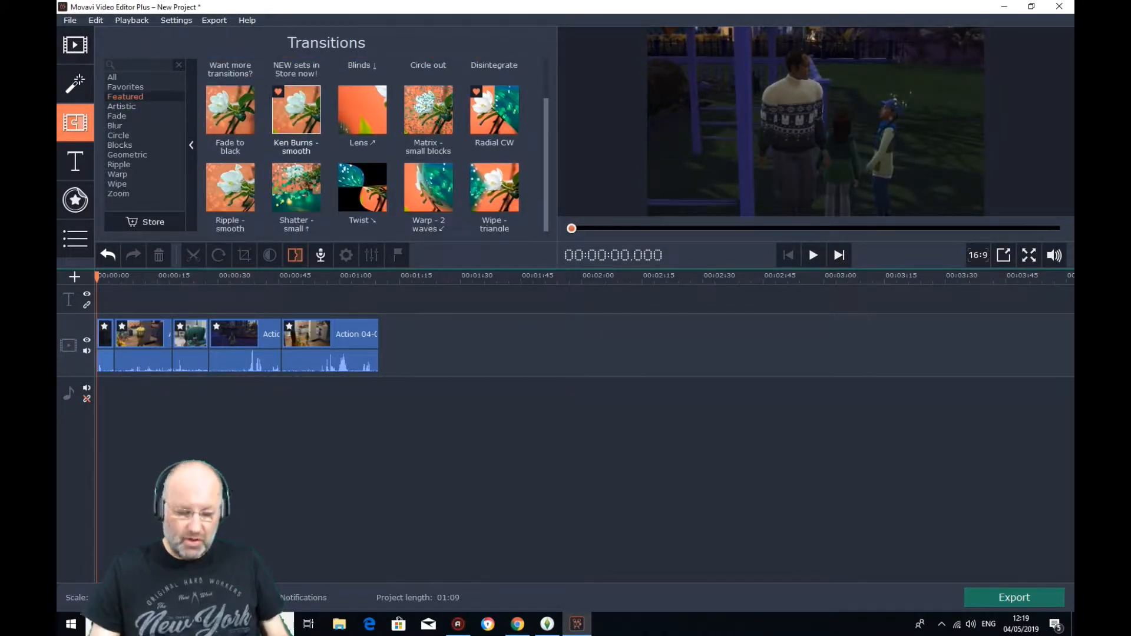
{"action": "left_click", "coordinate": [125, 87]}
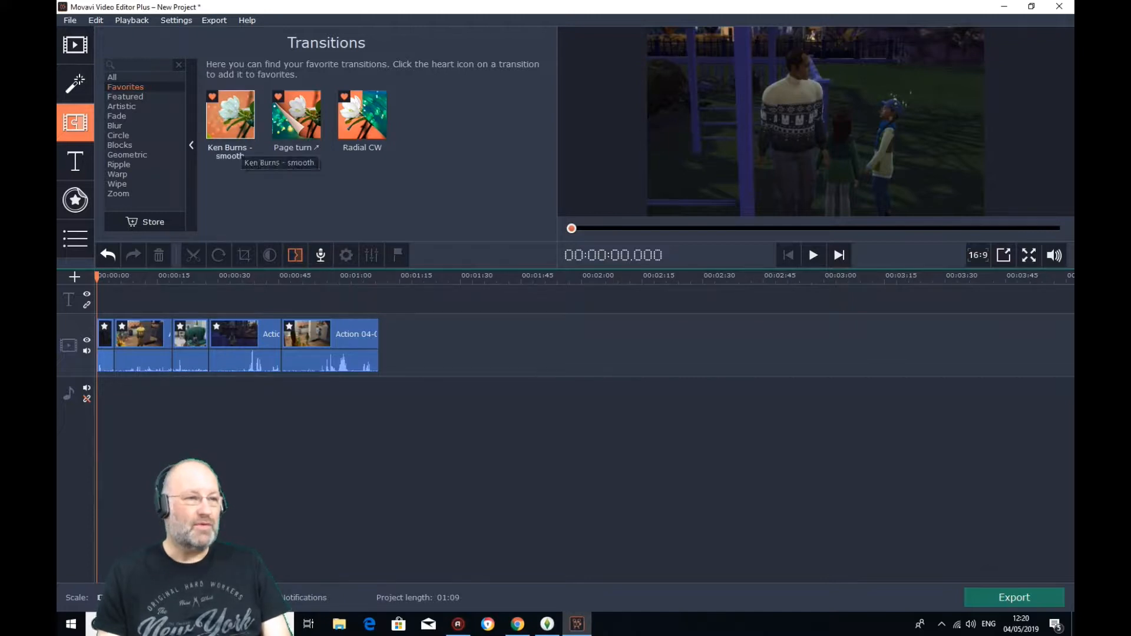
{"action": "left_click", "coordinate": [114, 276]}
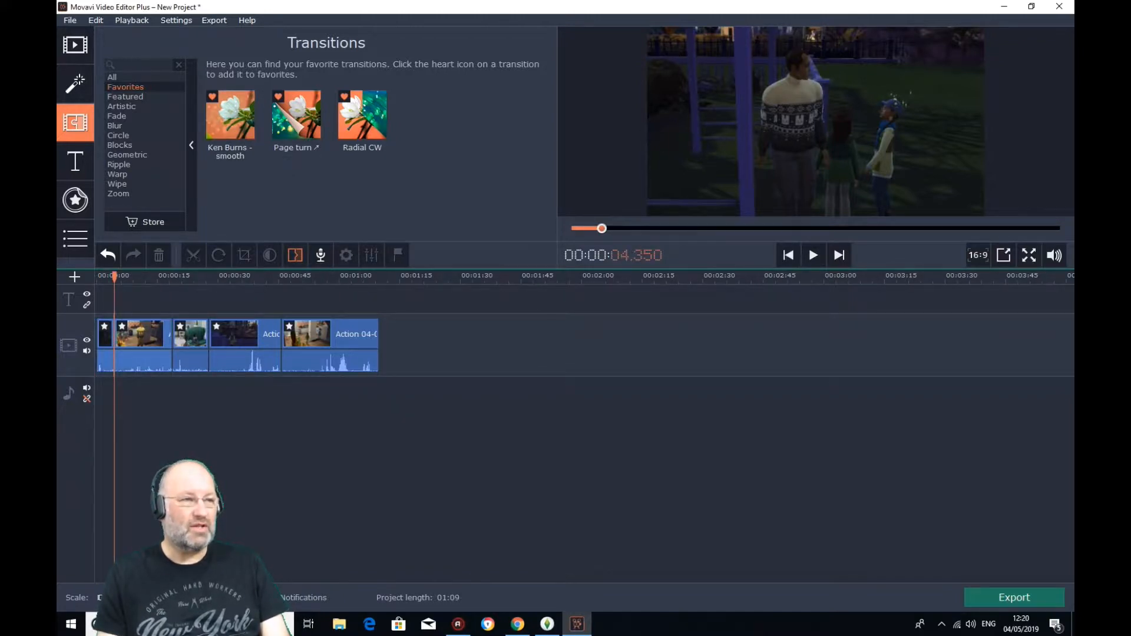
{"action": "left_click_drag", "start_coordinate": [230, 115], "coordinate": [172, 334]}
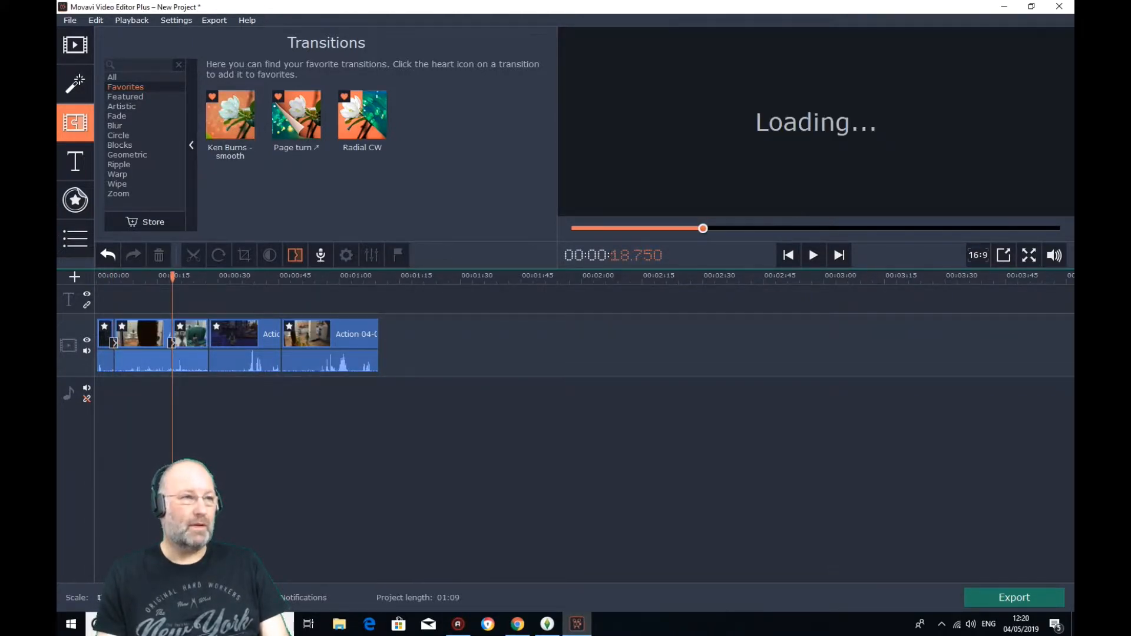
{"action": "left_click_drag", "start_coordinate": [230, 115], "coordinate": [209, 334]}
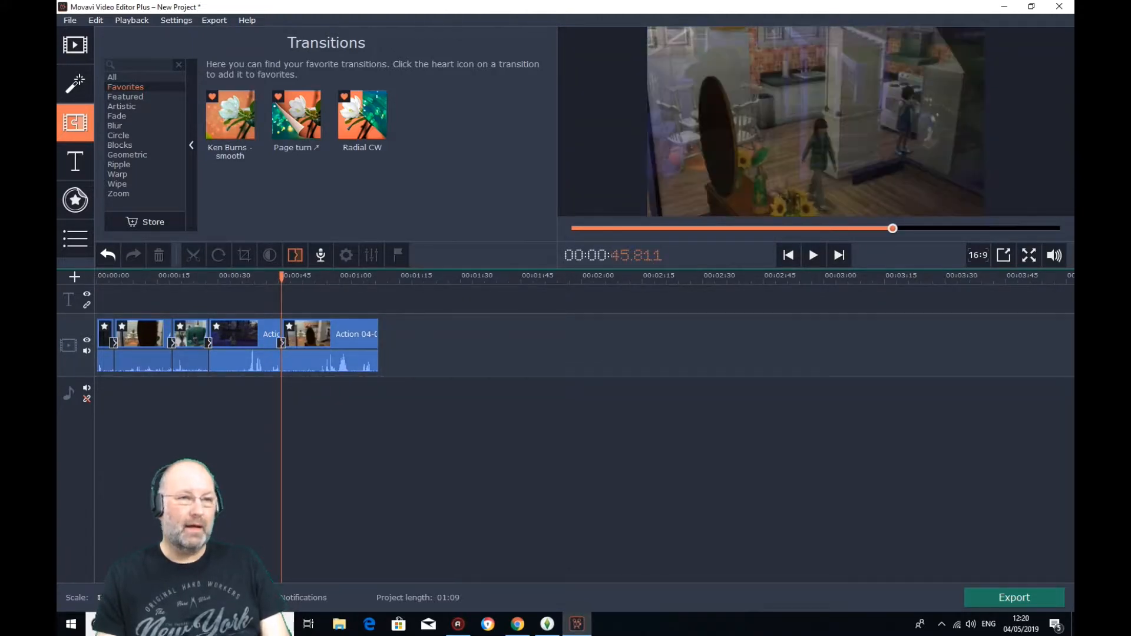
{"action": "left_click_drag", "start_coordinate": [282, 277], "coordinate": [98, 277]}
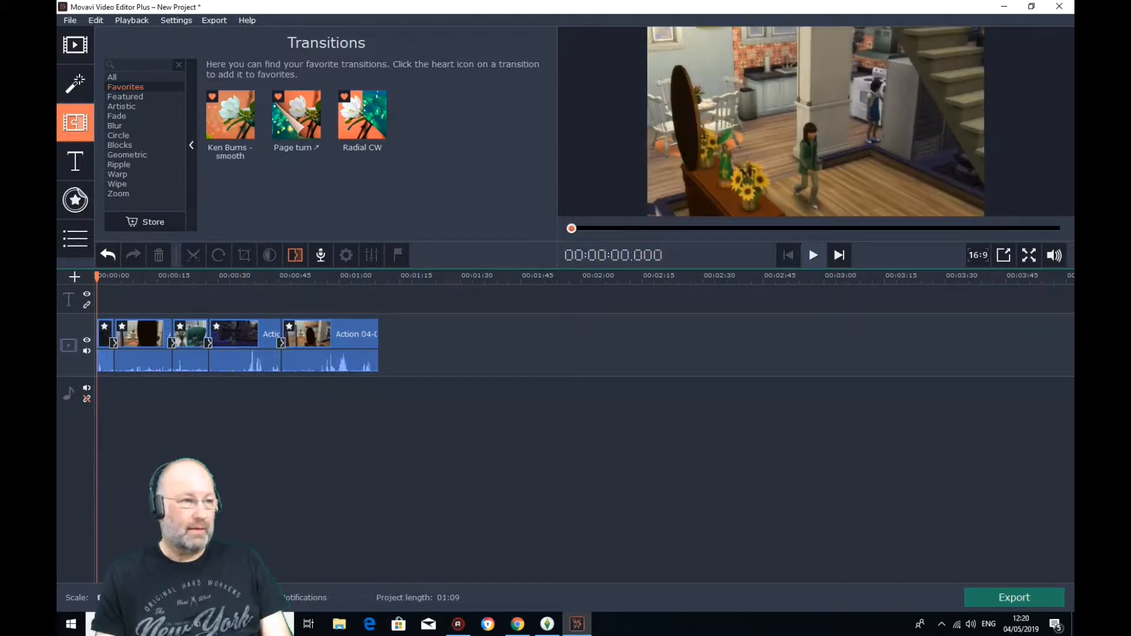
{"action": "key", "text": "space"}
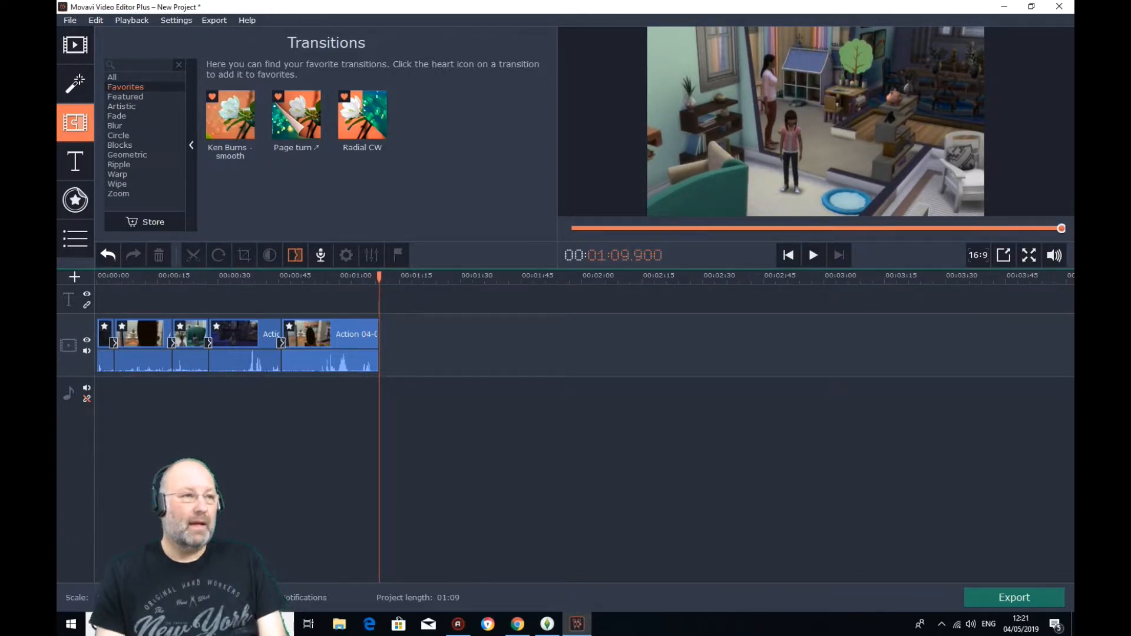
- Add a Fade to black transition at the end of the last clip and preview the ending
{"action": "left_click", "coordinate": [117, 116]}
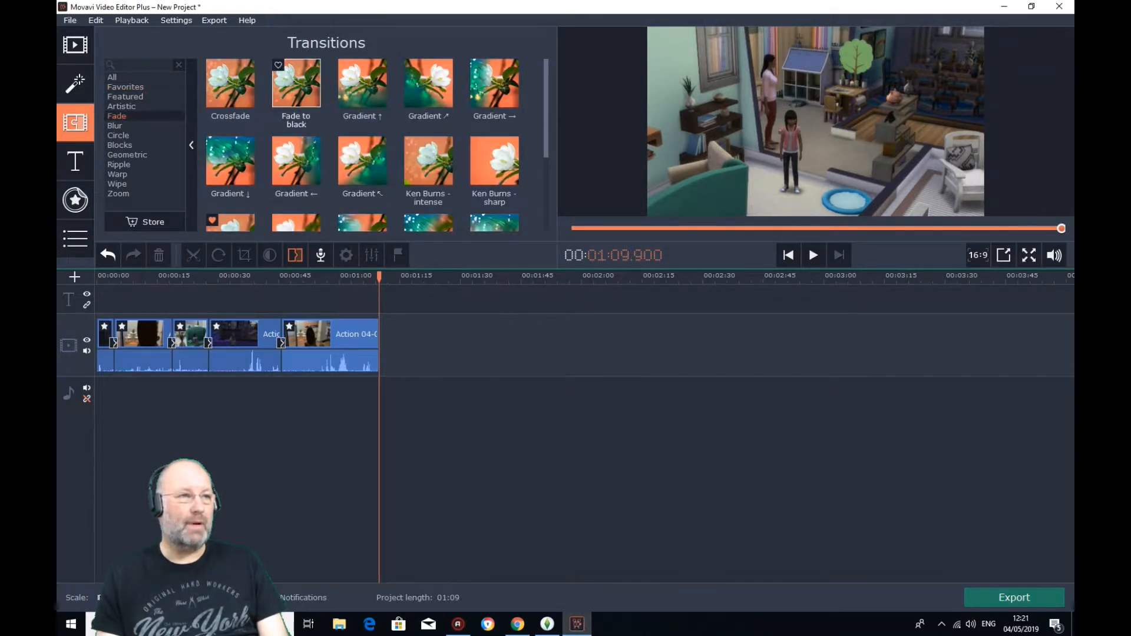
{"action": "left_click_drag", "start_coordinate": [296, 83], "coordinate": [375, 343]}
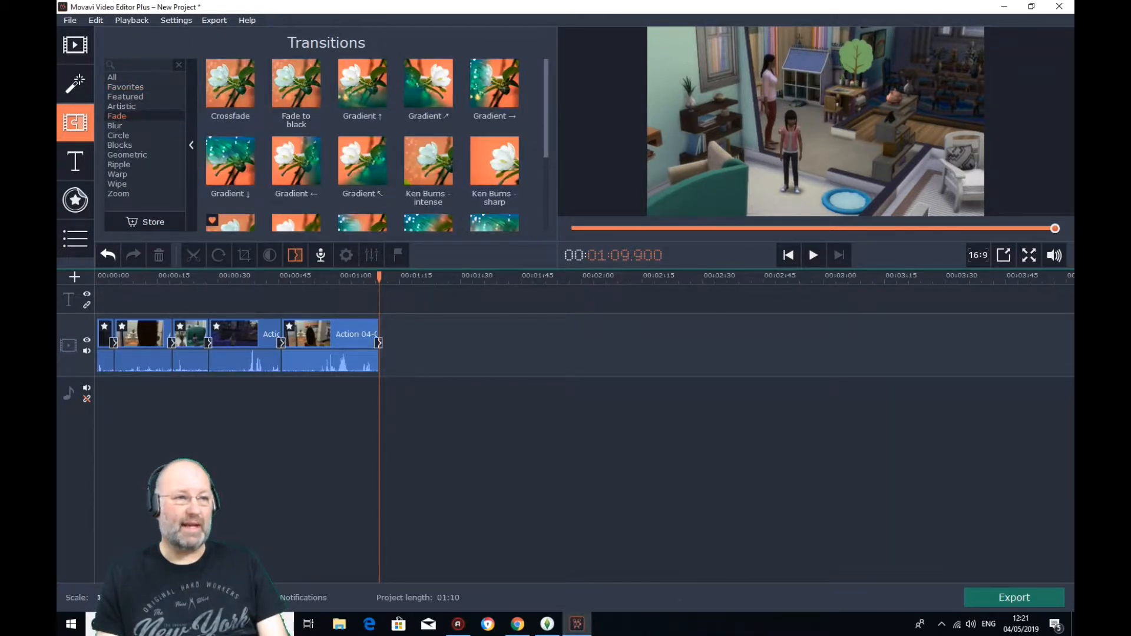
{"action": "left_click", "coordinate": [366, 337]}
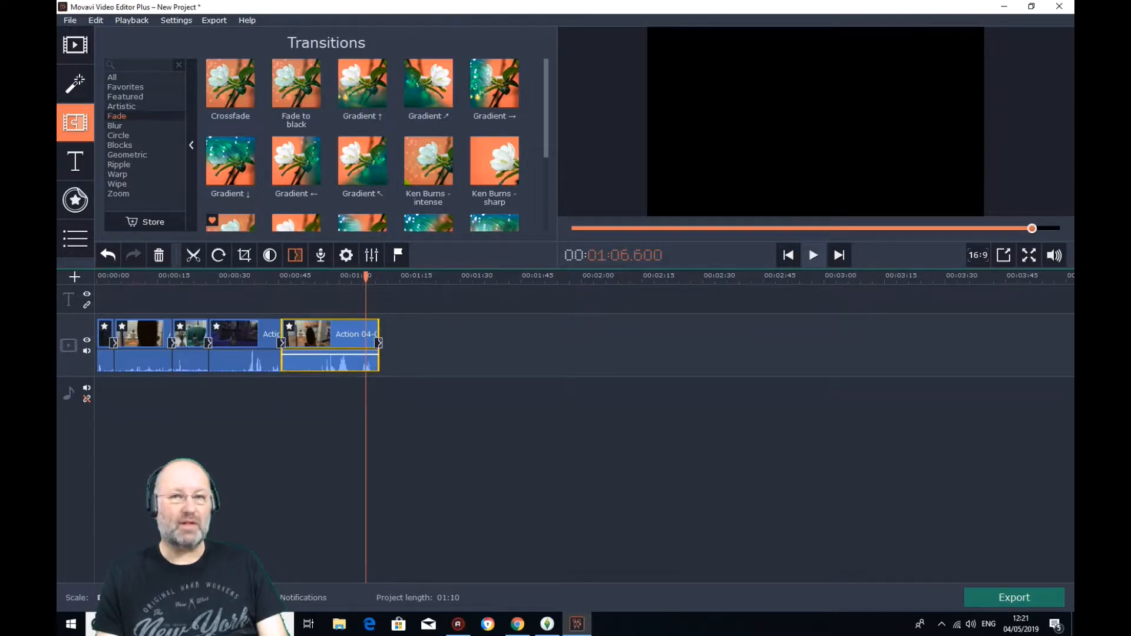
{"action": "left_click", "coordinate": [813, 255]}
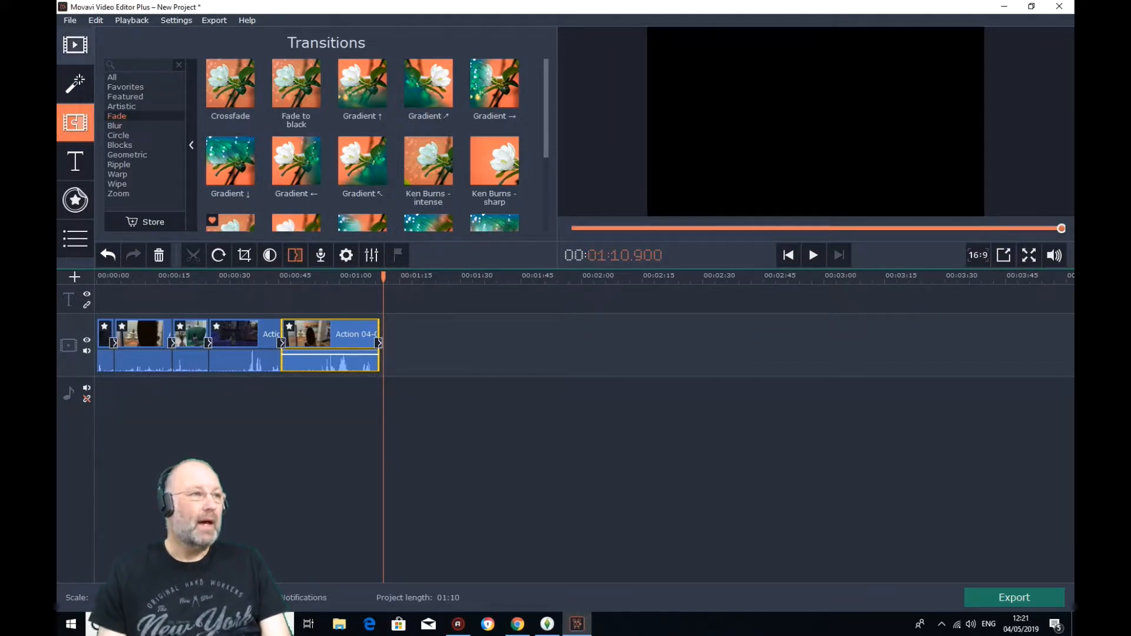
- Import norwegian-fjord-alt-03_fkX8HIEd.mp3 from the desktop Music folder onto the audio track and preview it with the video
{"action": "left_click", "coordinate": [75, 45]}
{"action": "left_click", "coordinate": [244, 97]}
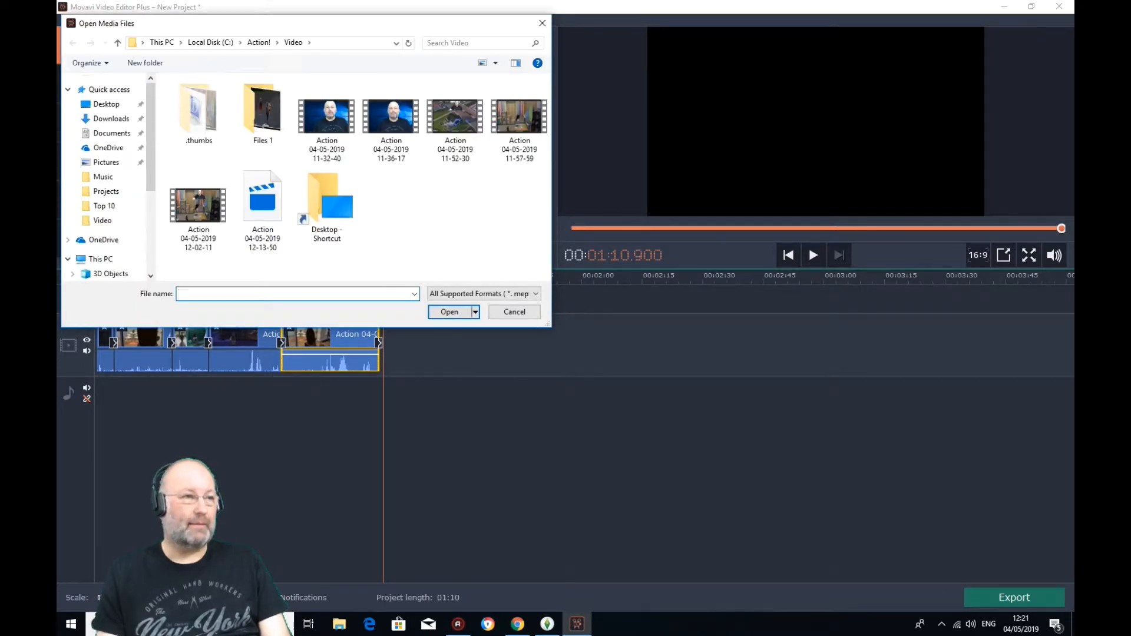
{"action": "left_click", "coordinate": [106, 105]}
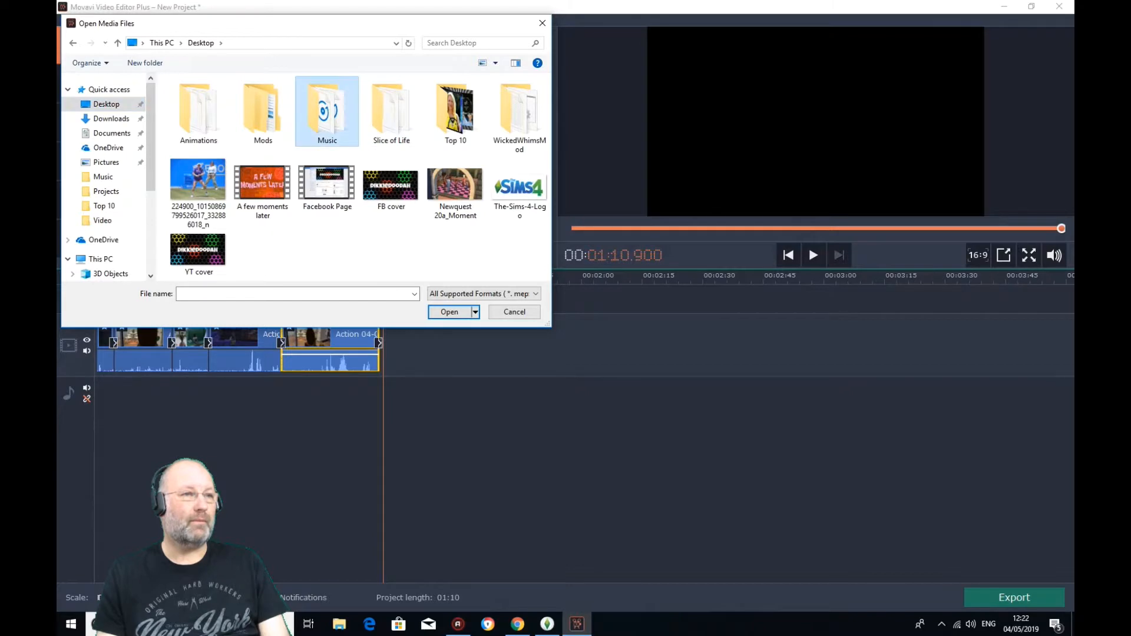
{"action": "double_click", "coordinate": [326, 112]}
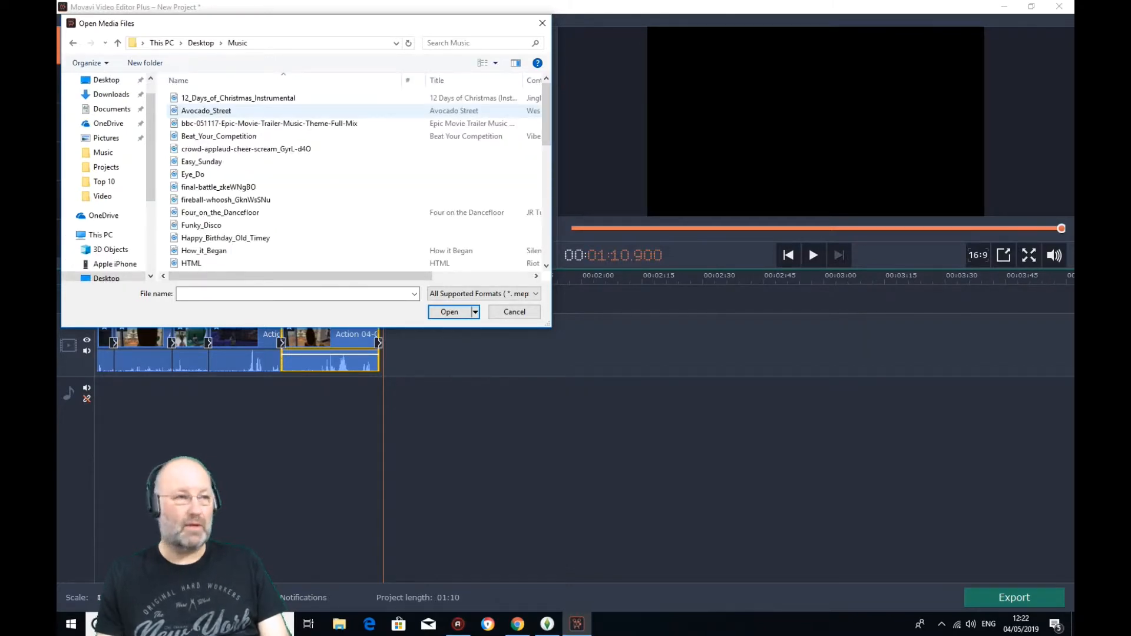
{"action": "scroll", "coordinate": [353, 187], "scroll_direction": "down", "scroll_amount": 6}
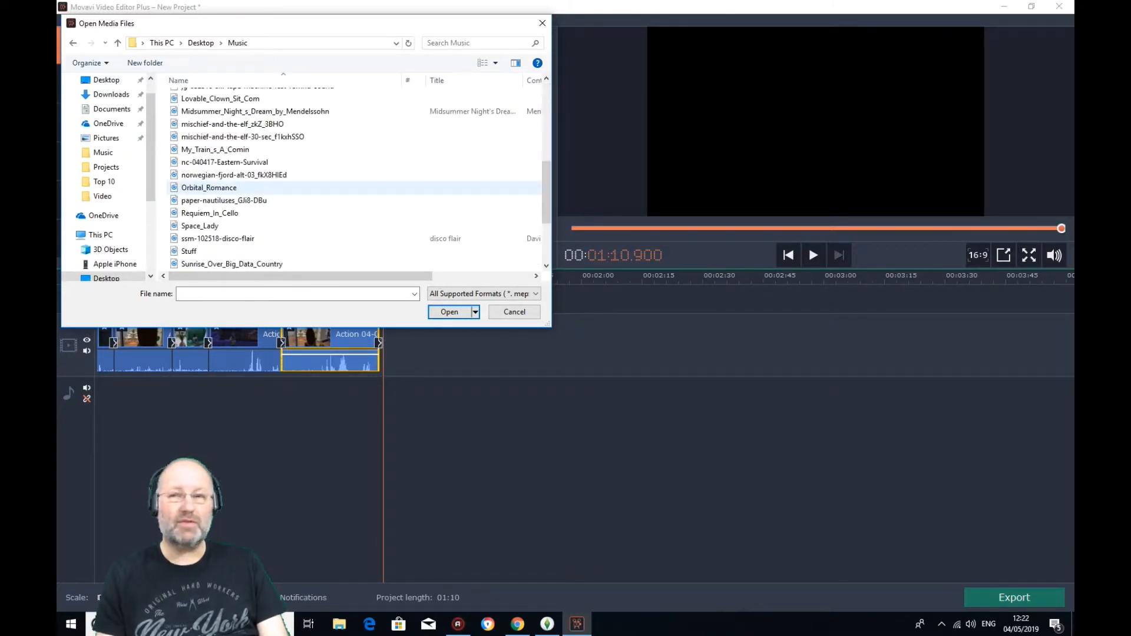
{"action": "scroll", "coordinate": [354, 195], "scroll_direction": "down", "scroll_amount": 3}
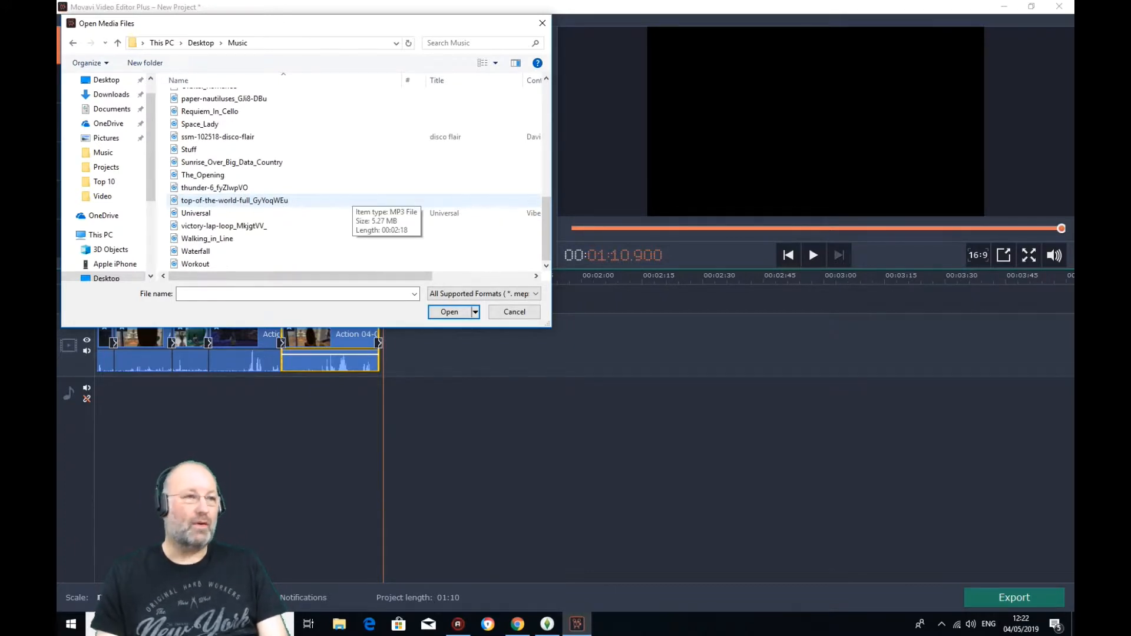
{"action": "scroll", "coordinate": [353, 198], "scroll_direction": "up", "scroll_amount": 2}
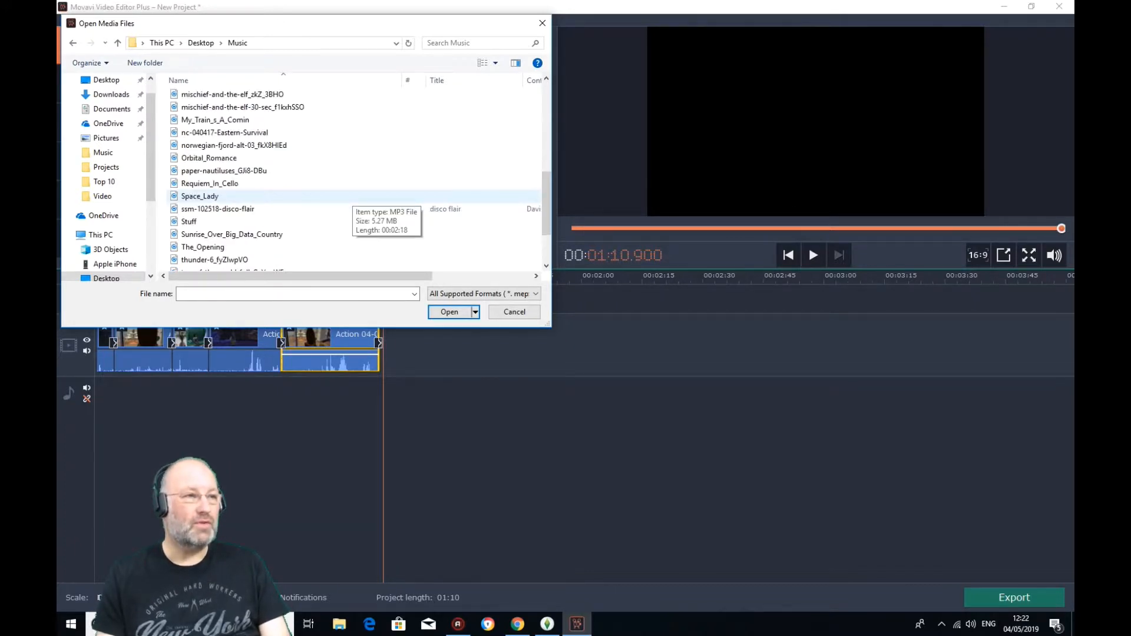
{"action": "left_click", "coordinate": [271, 146]}
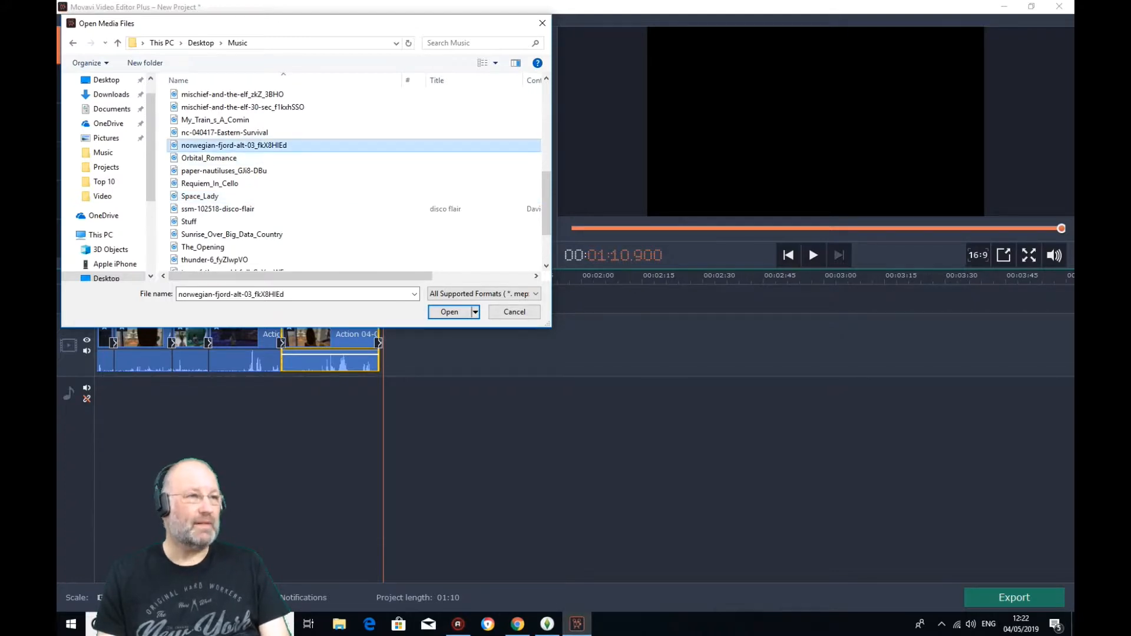
{"action": "left_click", "coordinate": [450, 312]}
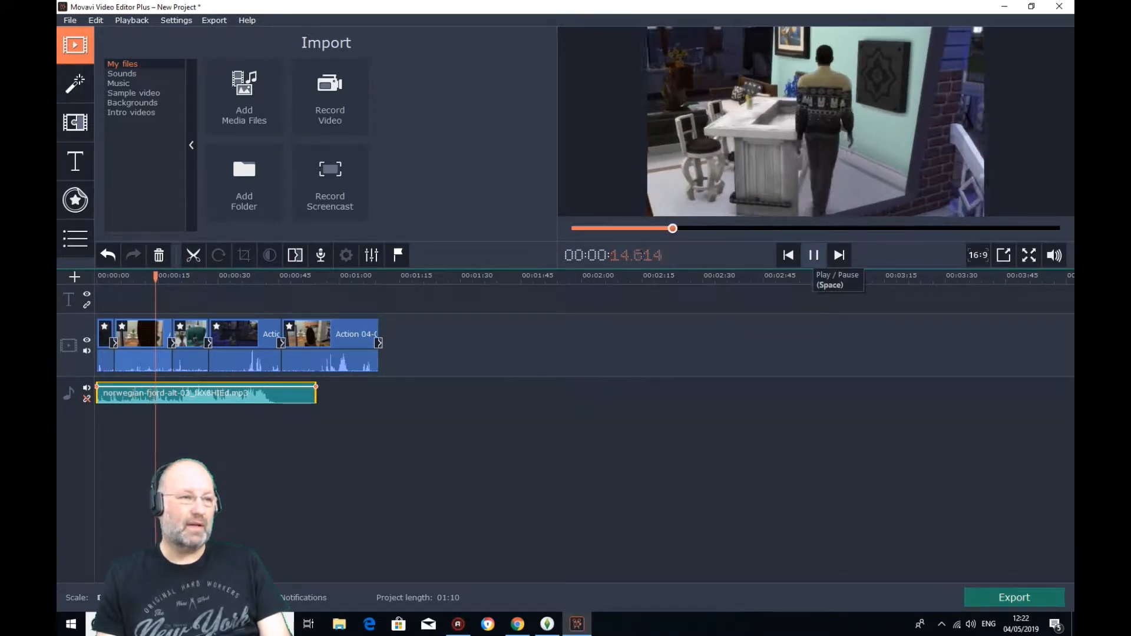
{"action": "left_click", "coordinate": [813, 255]}
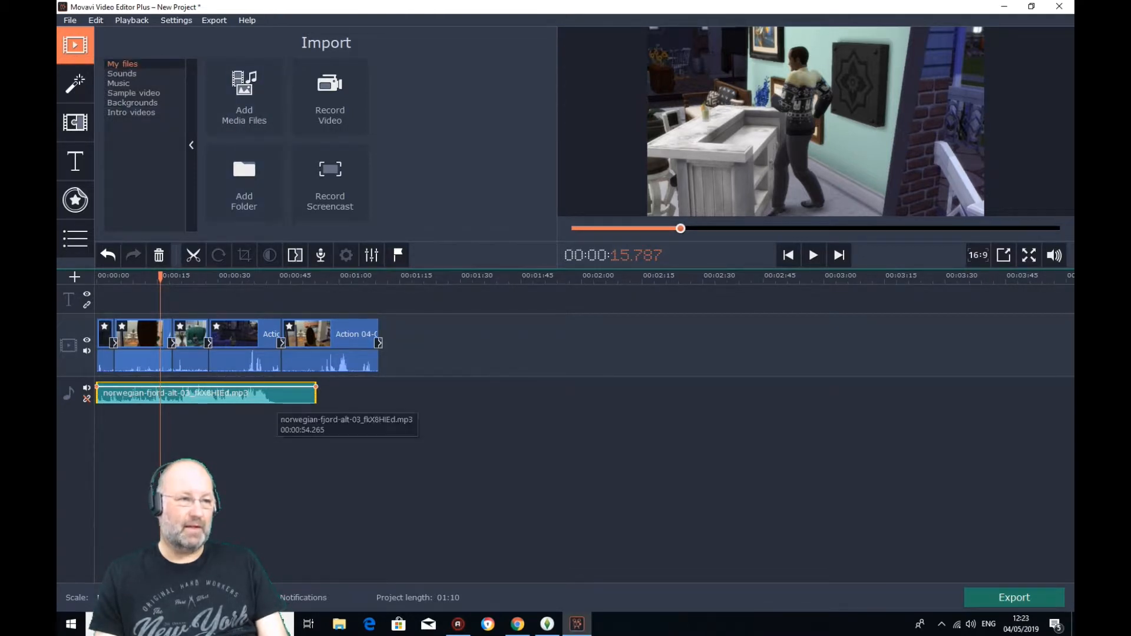
- Copy the music clip, paste it at the first one's end, and line both clips up end to end on the same audio track
{"action": "right_click", "coordinate": [283, 396]}
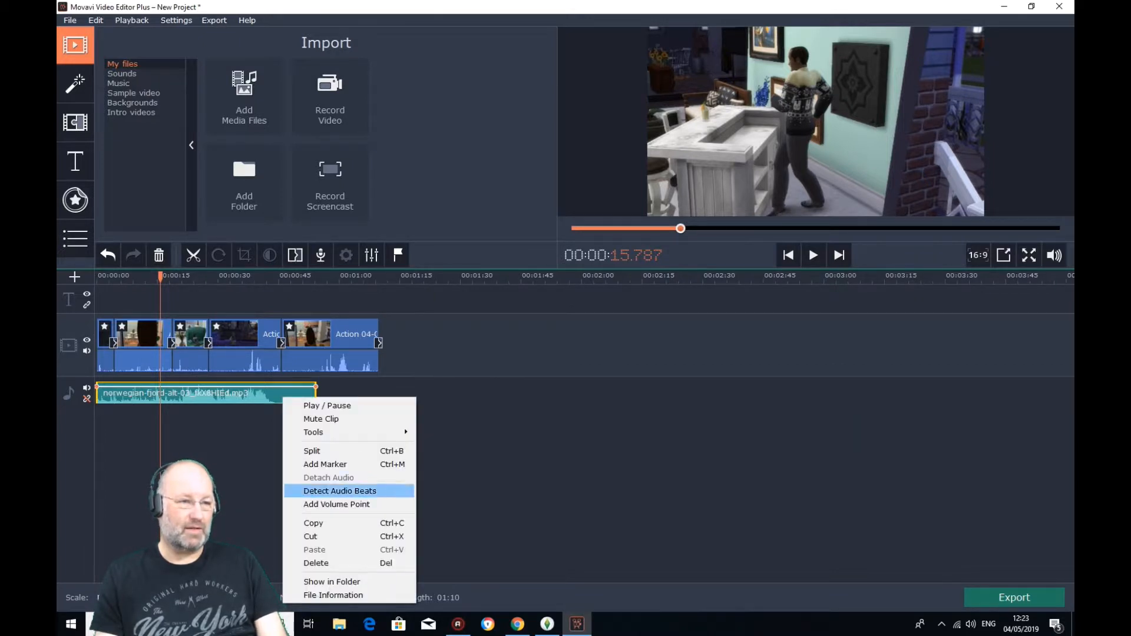
{"action": "left_click", "coordinate": [313, 523]}
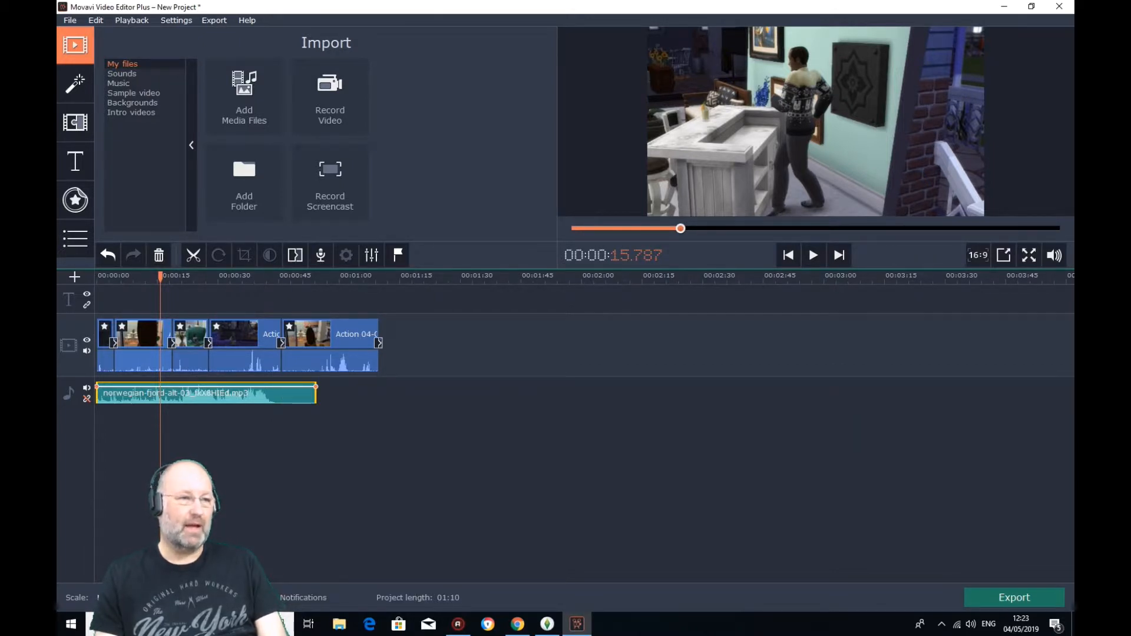
{"action": "left_click_drag", "start_coordinate": [160, 277], "coordinate": [315, 277]}
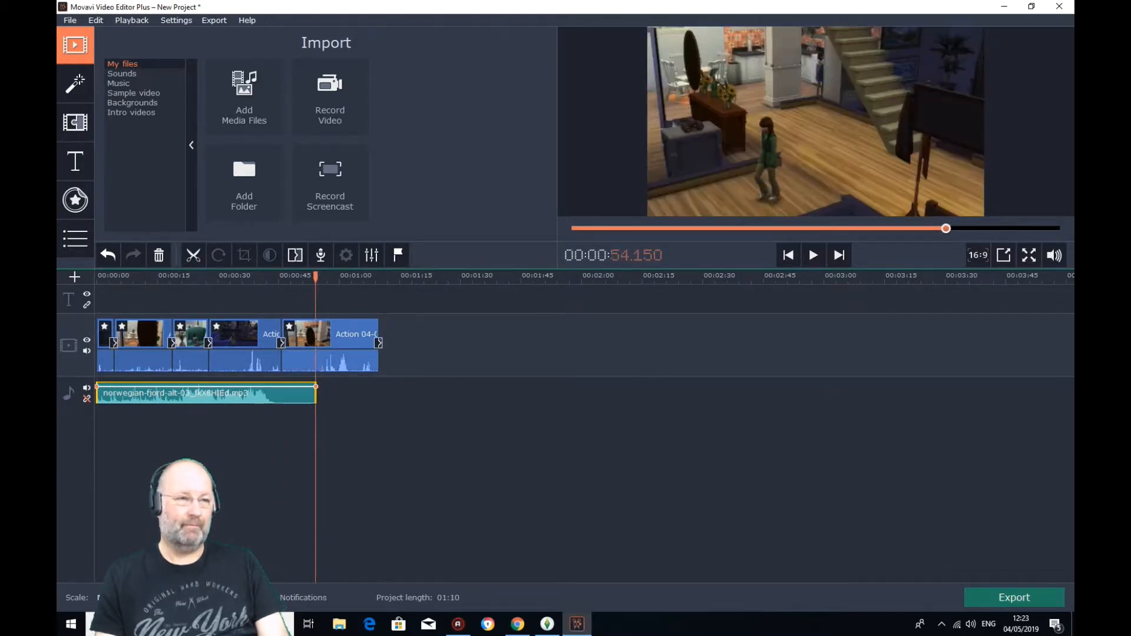
{"action": "right_click", "coordinate": [339, 385]}
{"action": "left_click", "coordinate": [356, 426]}
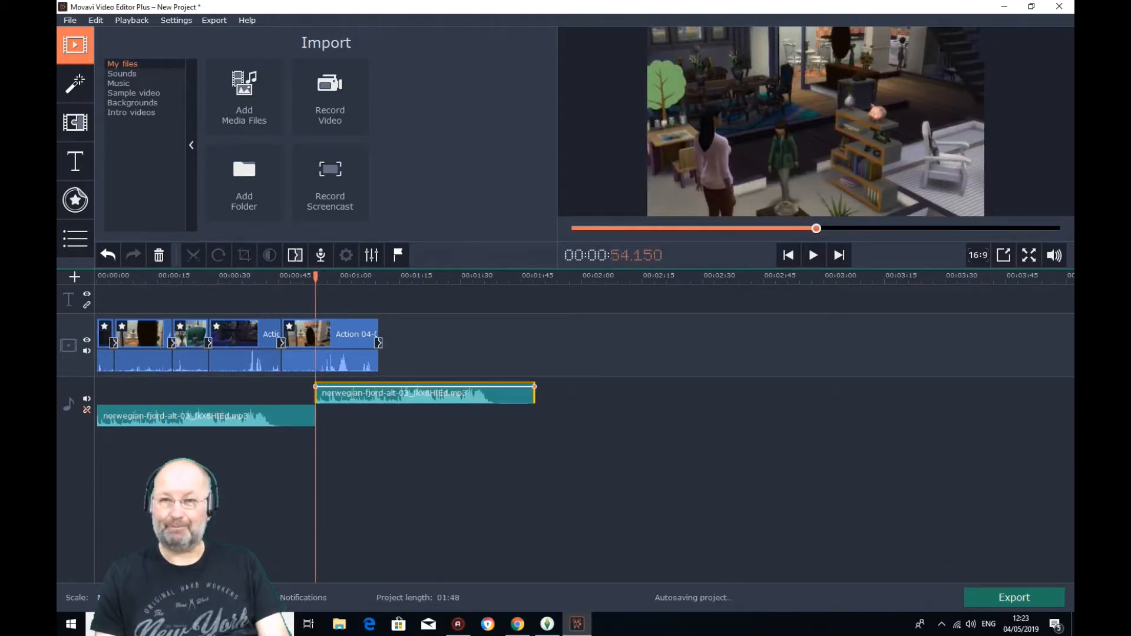
{"action": "mouse_move", "coordinate": [283, 416]}
{"action": "left_mouse_down"}
{"action": "mouse_move", "coordinate": [283, 380]}
{"action": "mouse_move", "coordinate": [283, 394]}
{"action": "left_mouse_up"}
{"action": "left_click_drag", "start_coordinate": [365, 416], "coordinate": [367, 393]}
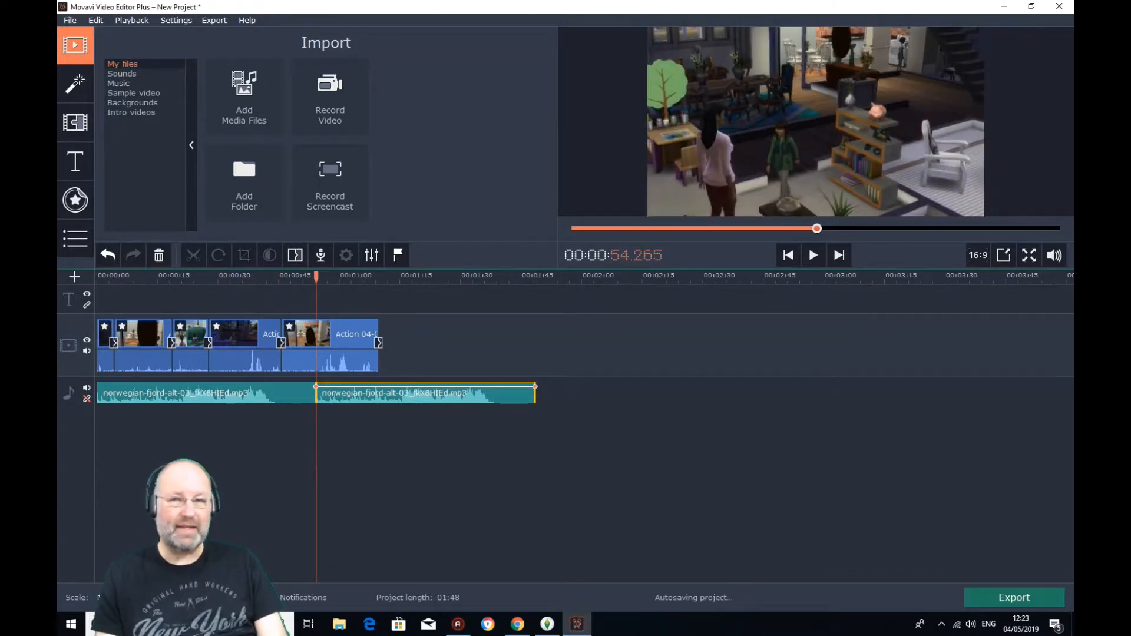
- Split the first music clip at 00:00:43.500, where its sound fades out, and delete the silent tail
{"action": "left_click_drag", "start_coordinate": [317, 277], "coordinate": [274, 277]}
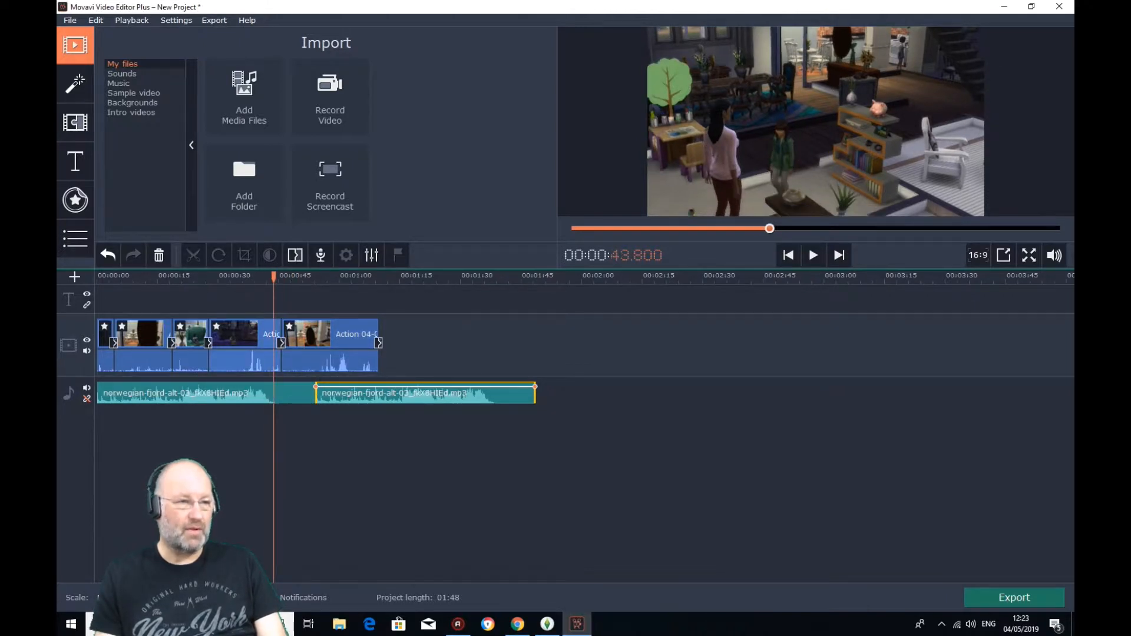
{"action": "left_click", "coordinate": [273, 393]}
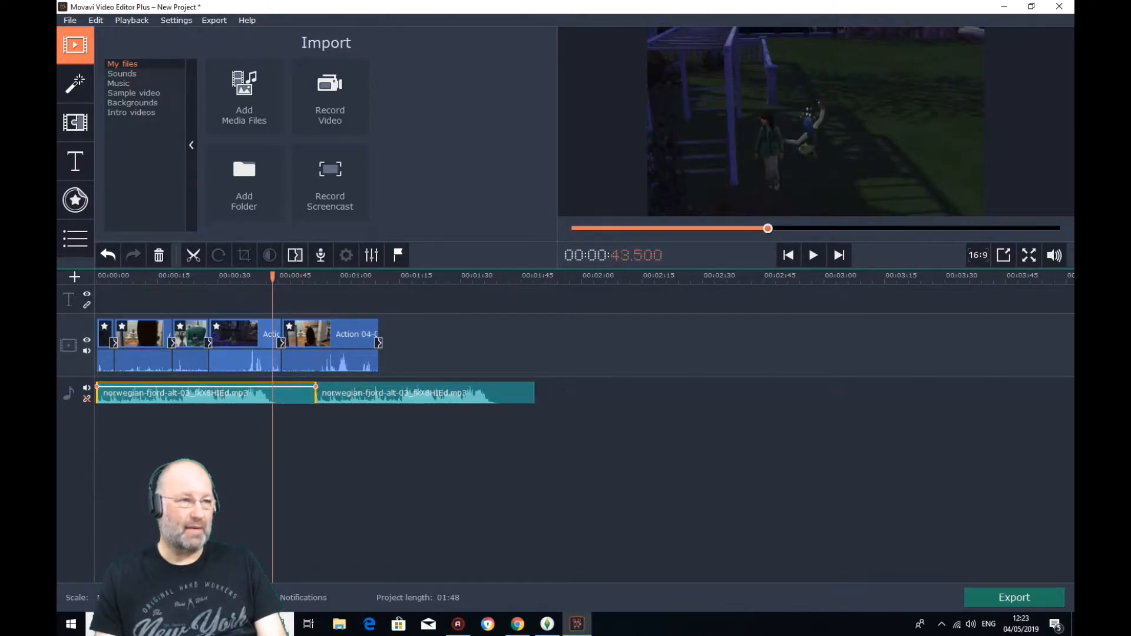
{"action": "left_click", "coordinate": [193, 255]}
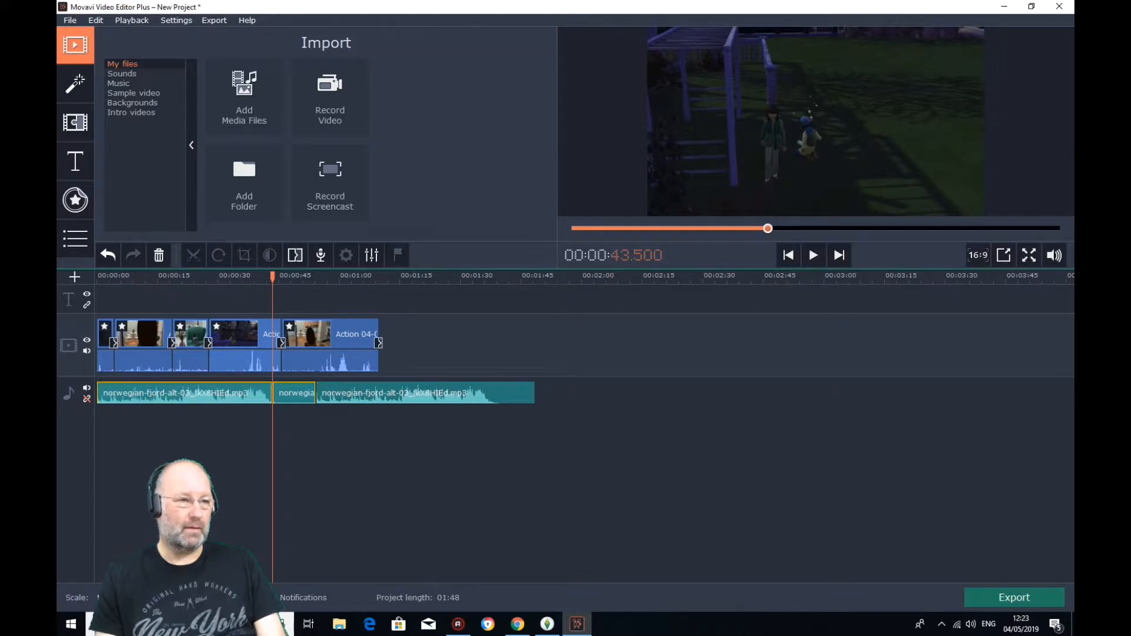
{"action": "left_click", "coordinate": [287, 393]}
{"action": "key", "text": "Delete"}
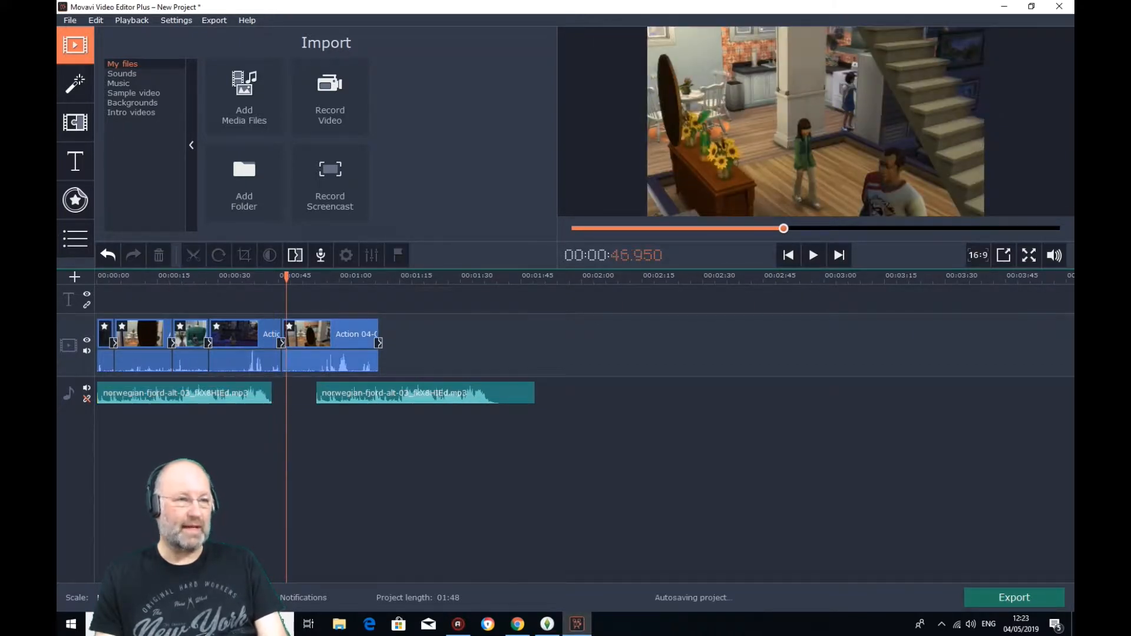
- Move the second music clip against the end of the first one at 00:00:43.500 and preview the join from 00:00:36.000
{"action": "left_click_drag", "start_coordinate": [419, 393], "coordinate": [382, 393]}
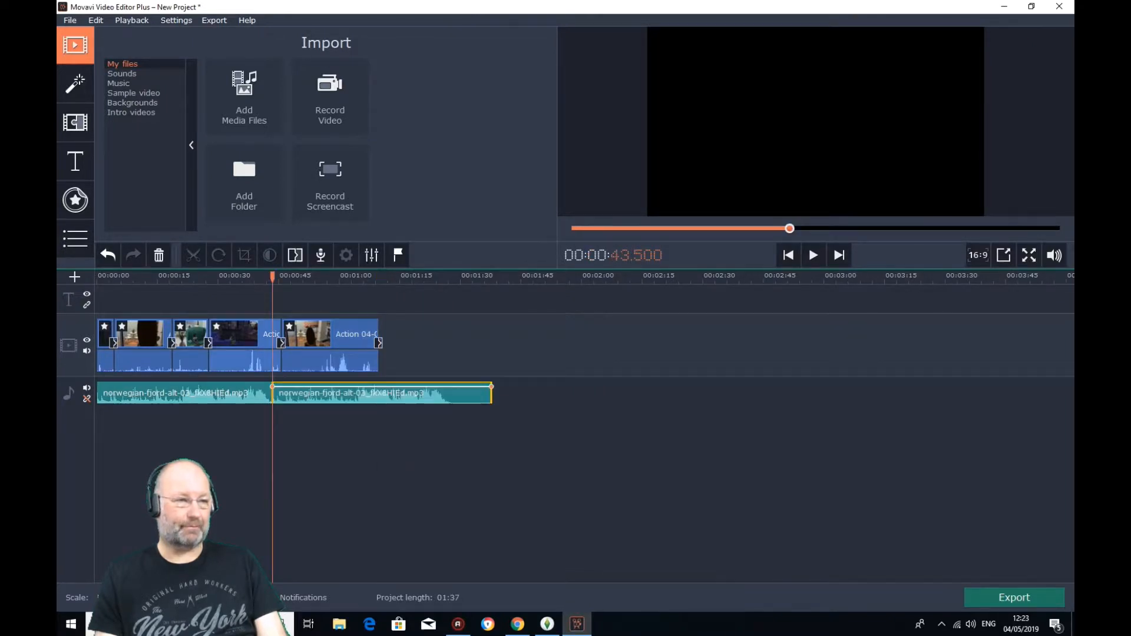
{"action": "left_click", "coordinate": [242, 394]}
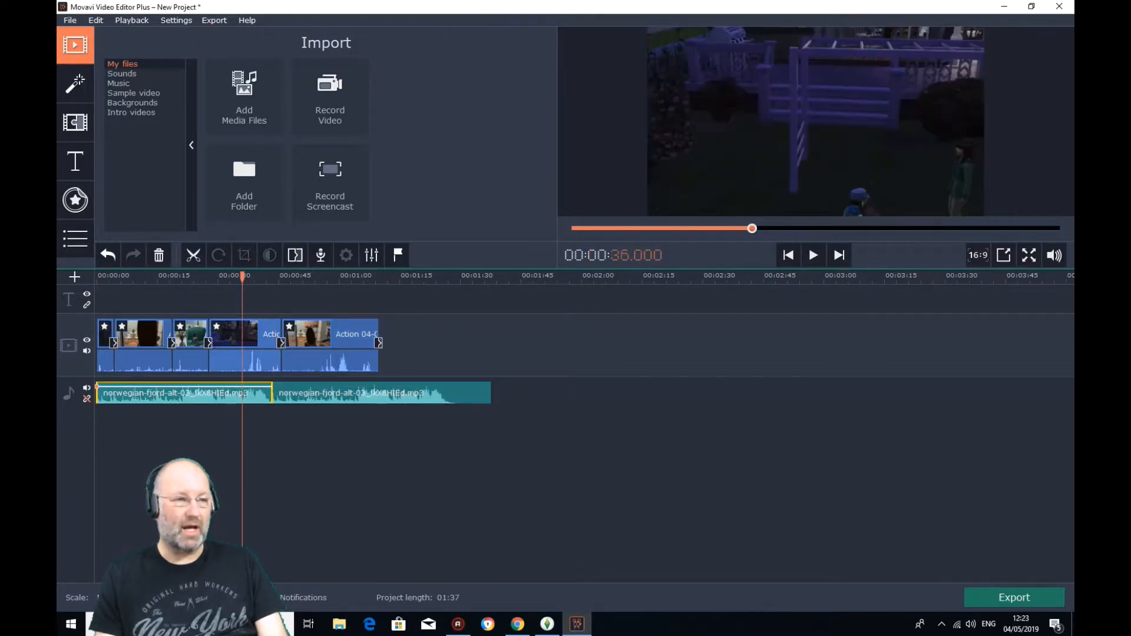
{"action": "left_click", "coordinate": [813, 256]}
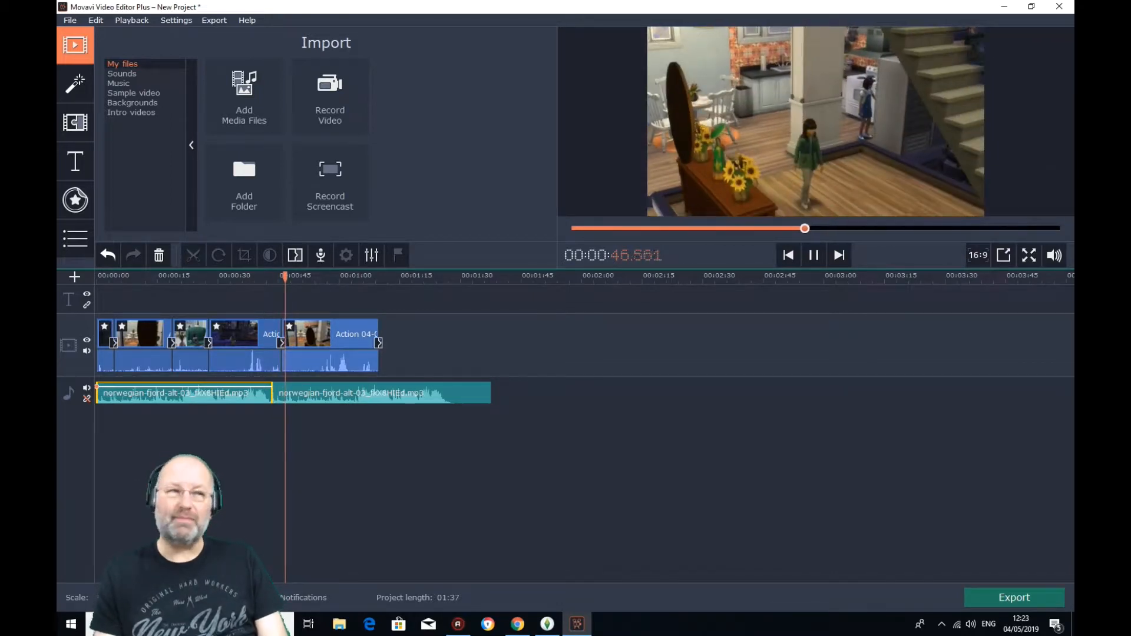
{"action": "key", "text": "space"}
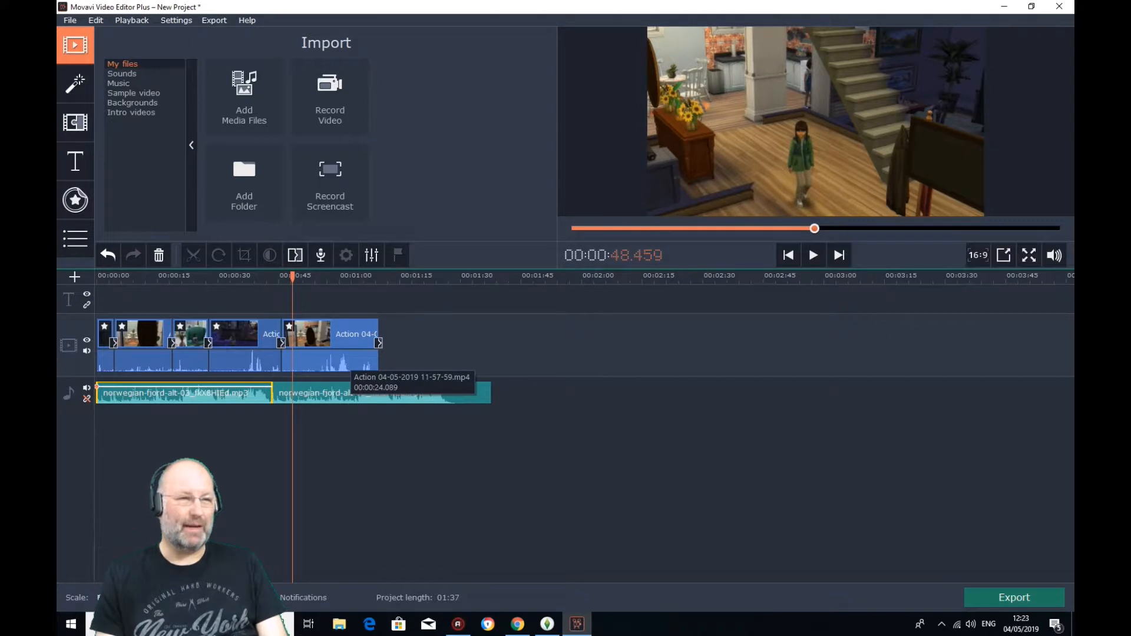
- Split the second music clip at 00:01:10.950, just past the end of the video, and delete the remainder
{"action": "left_click_drag", "start_coordinate": [293, 277], "coordinate": [382, 277]}
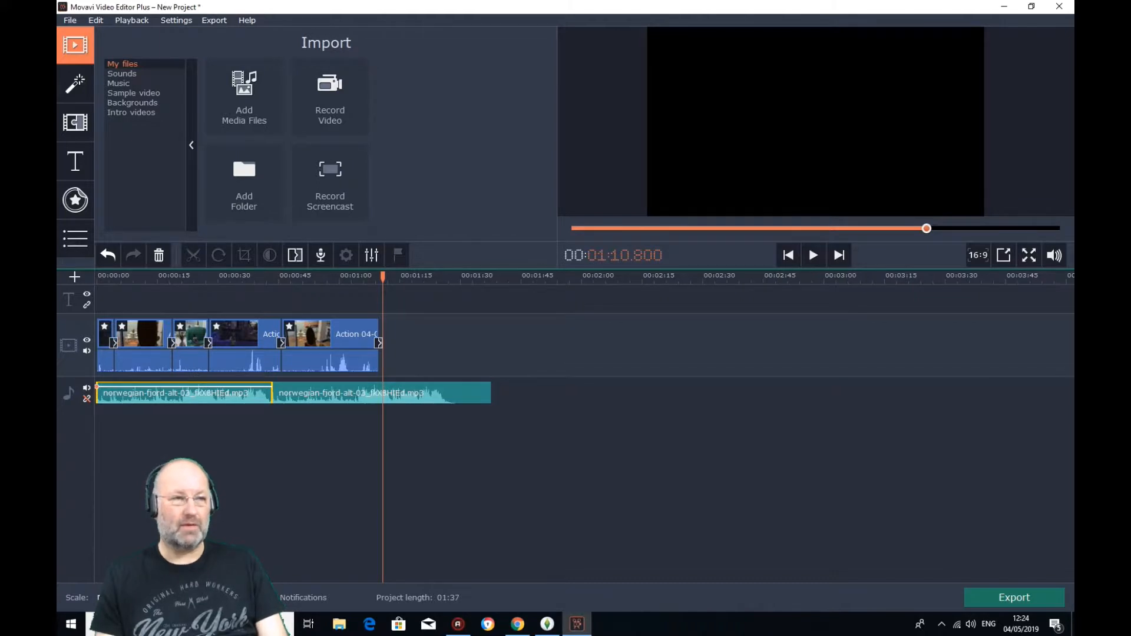
{"action": "left_click", "coordinate": [384, 393]}
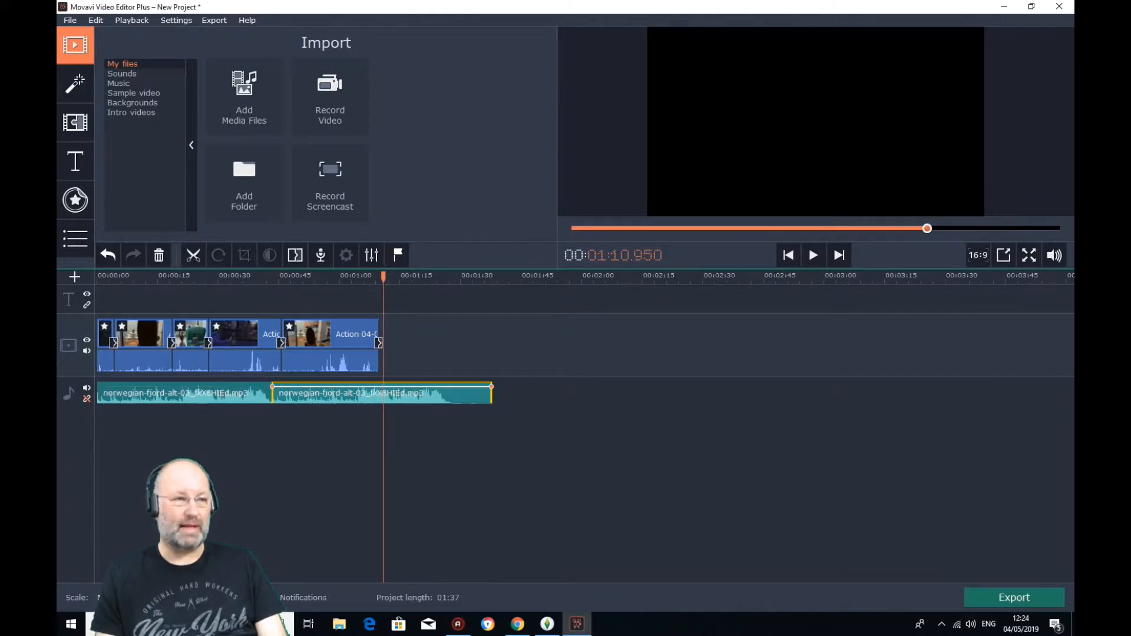
{"action": "left_click", "coordinate": [193, 255]}
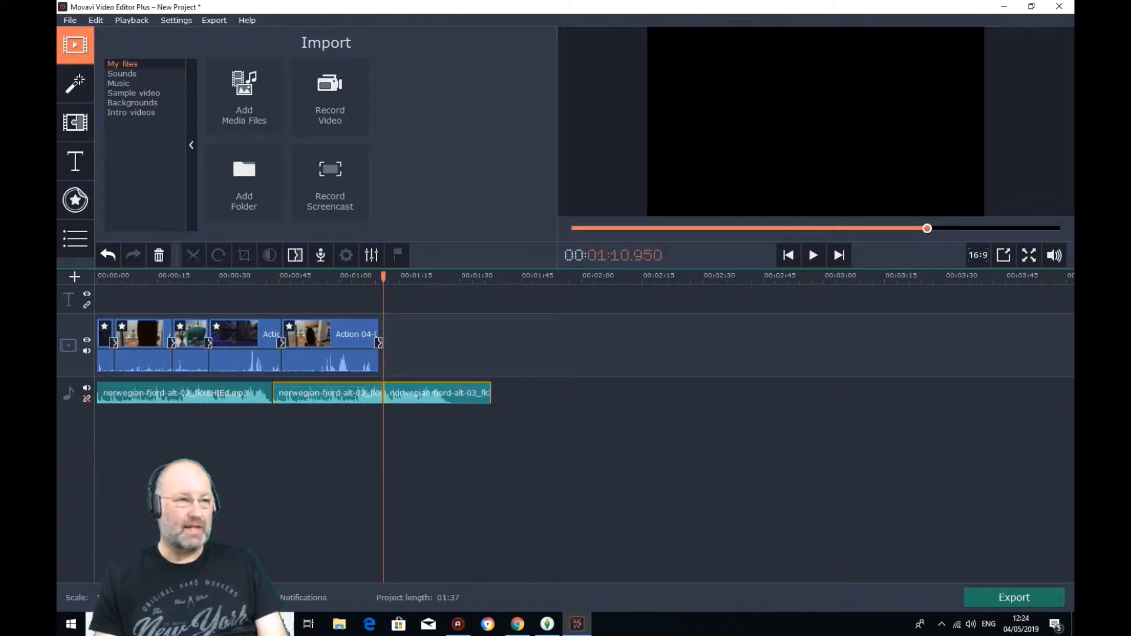
{"action": "left_click", "coordinate": [449, 394]}
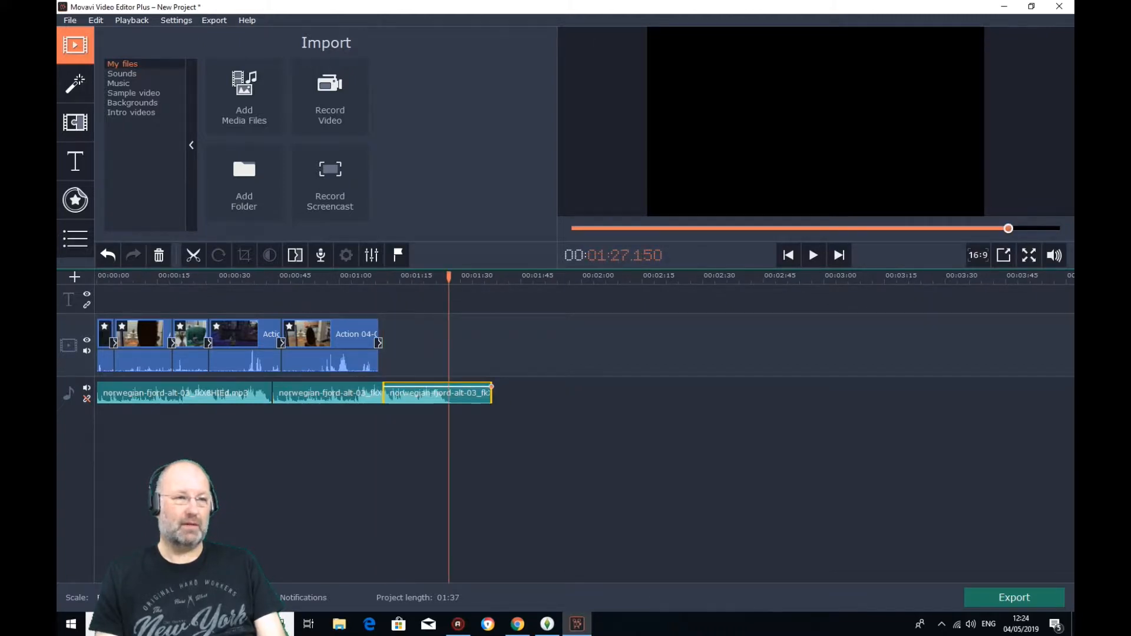
{"action": "key", "text": "Delete"}
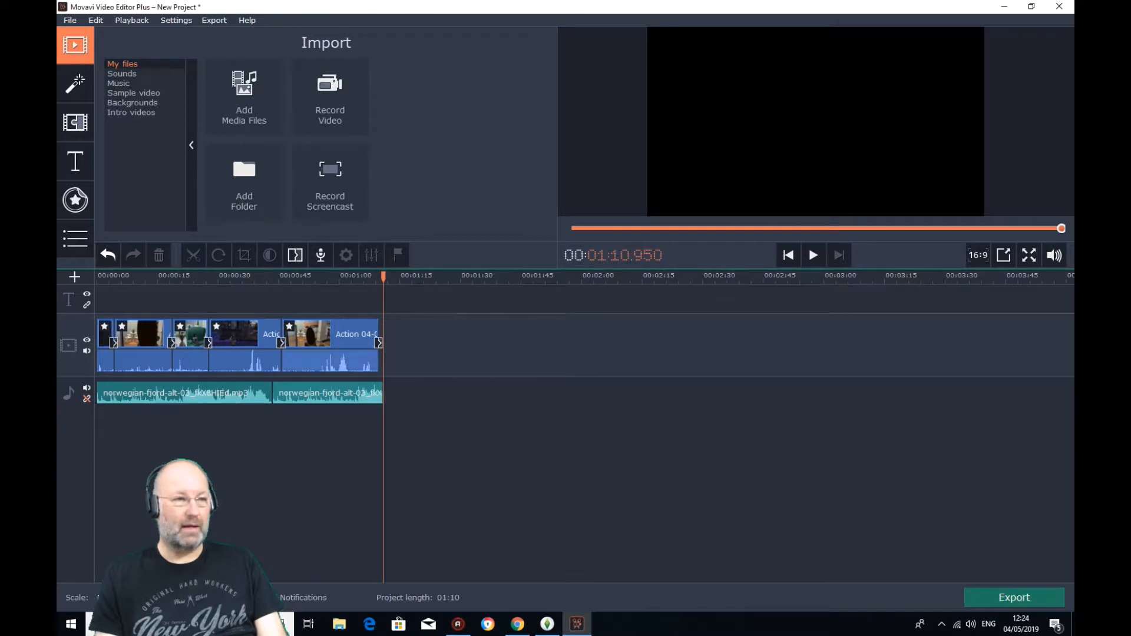
- Fade out the second music clip with volume points at 00:01:05.400 and at its end, lowering the end point, and preview the ending
{"action": "left_click", "coordinate": [361, 394]}
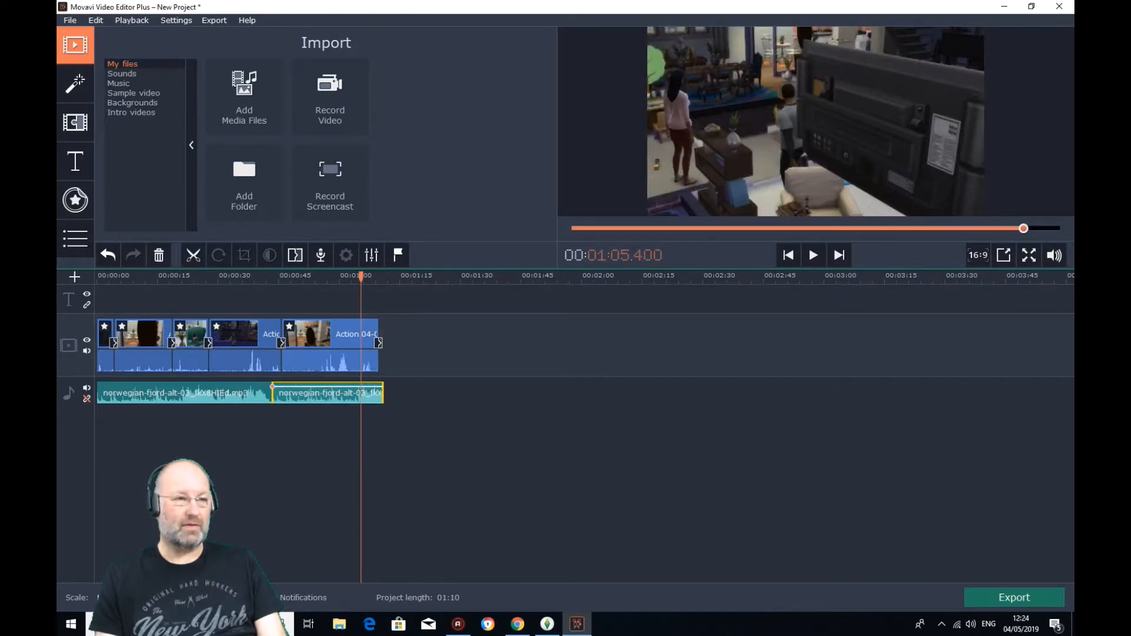
{"action": "right_click", "coordinate": [361, 392]}
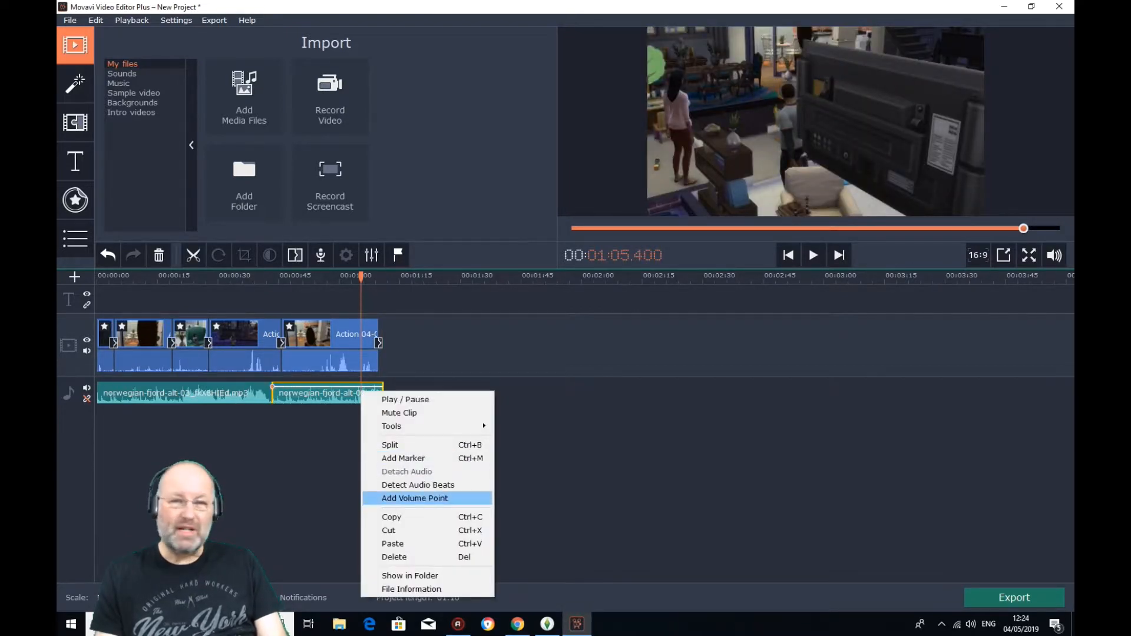
{"action": "left_click", "coordinate": [415, 499]}
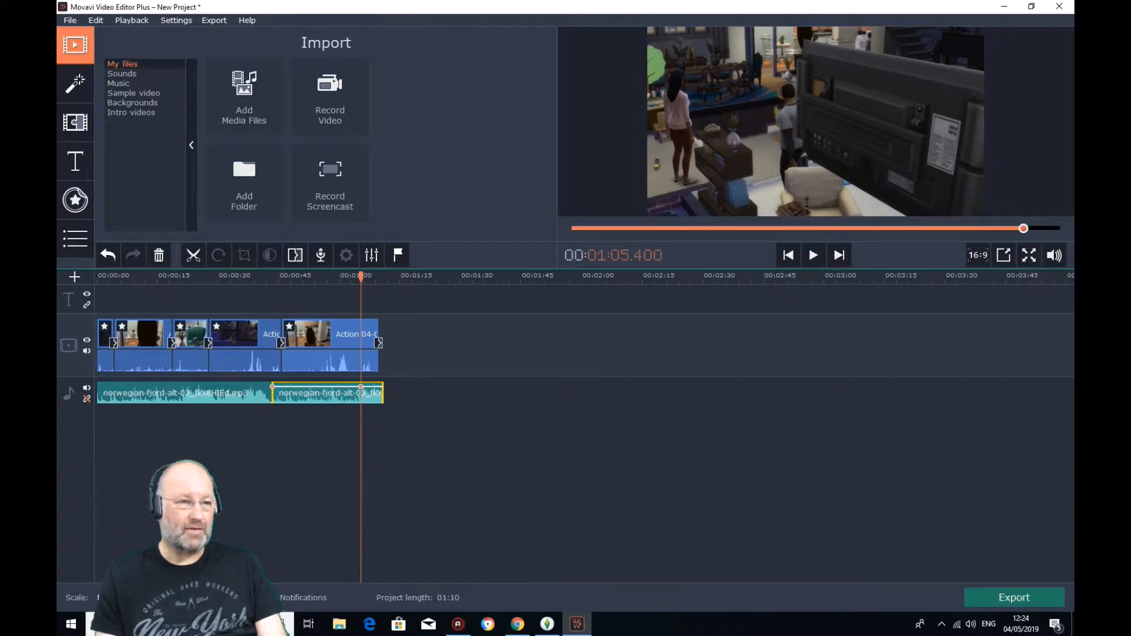
{"action": "right_click", "coordinate": [378, 388]}
{"action": "left_click", "coordinate": [431, 395]}
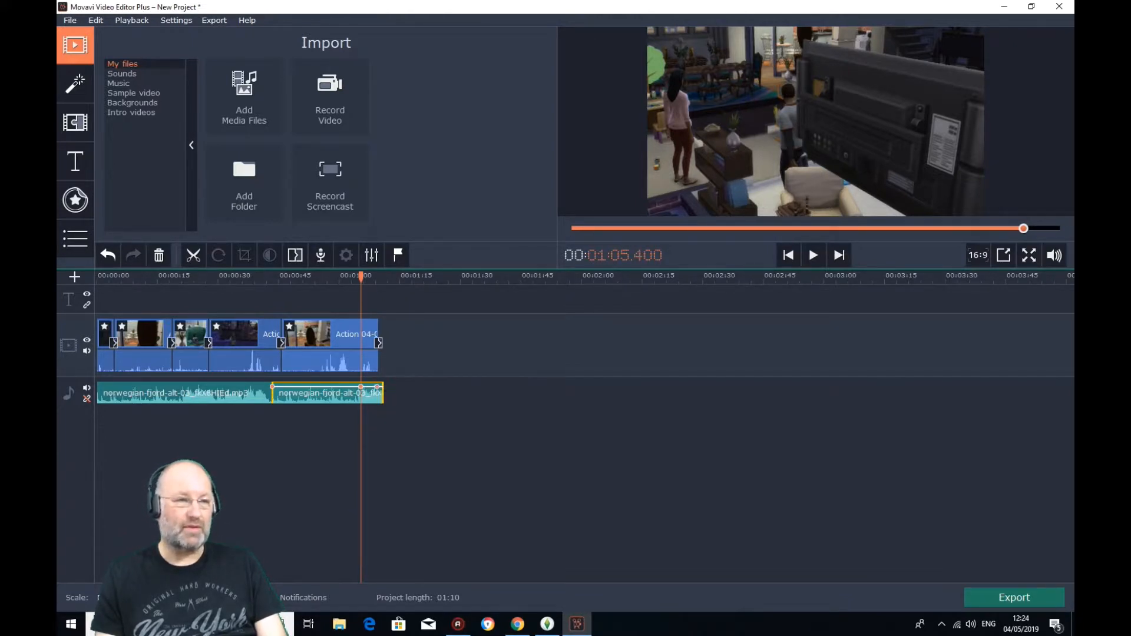
{"action": "left_click_drag", "start_coordinate": [377, 387], "coordinate": [383, 399]}
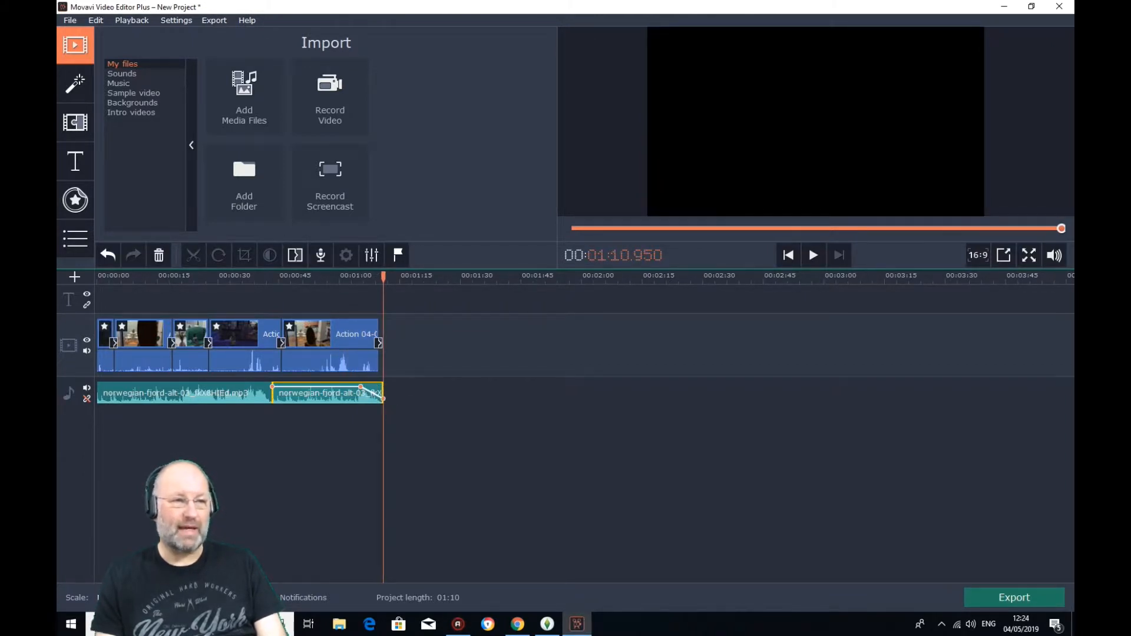
{"action": "left_click", "coordinate": [340, 338]}
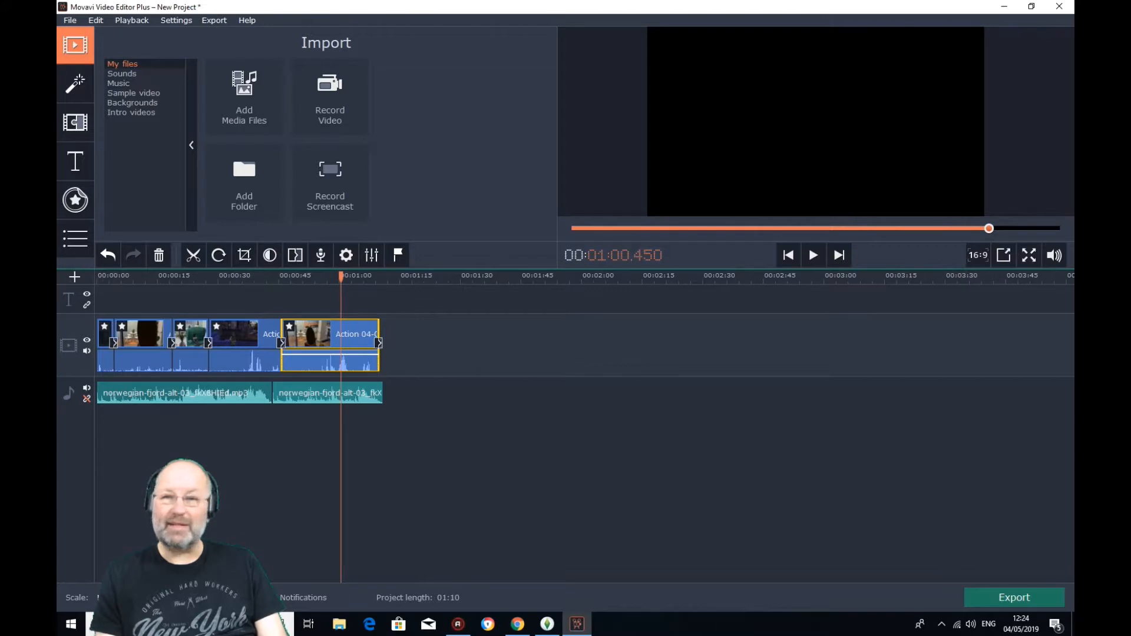
{"action": "left_click", "coordinate": [814, 255]}
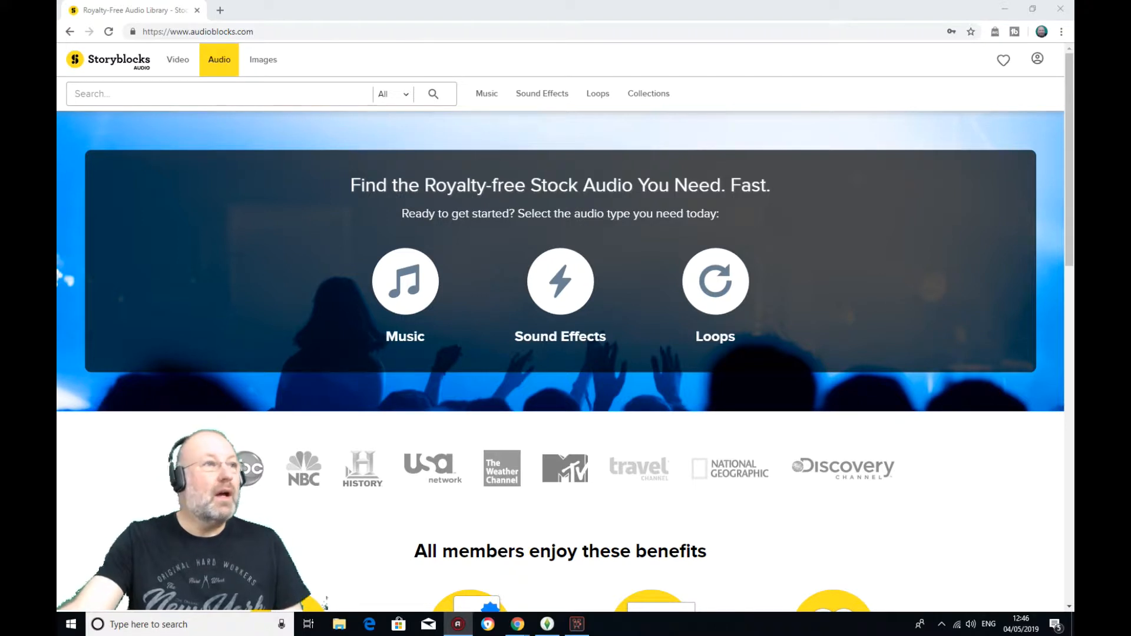
- Open the YouTube Studio Audio library in a new Chrome tab and browse its free music tracks
{"action": "left_click", "coordinate": [220, 10]}
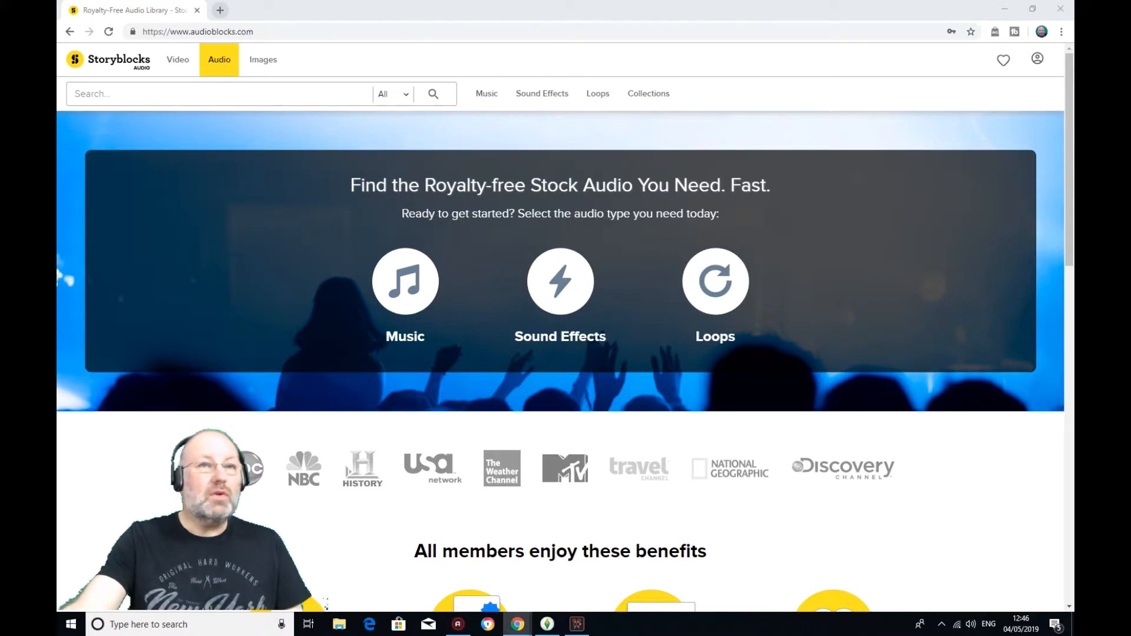
{"action": "key", "text": "ctrl+t"}
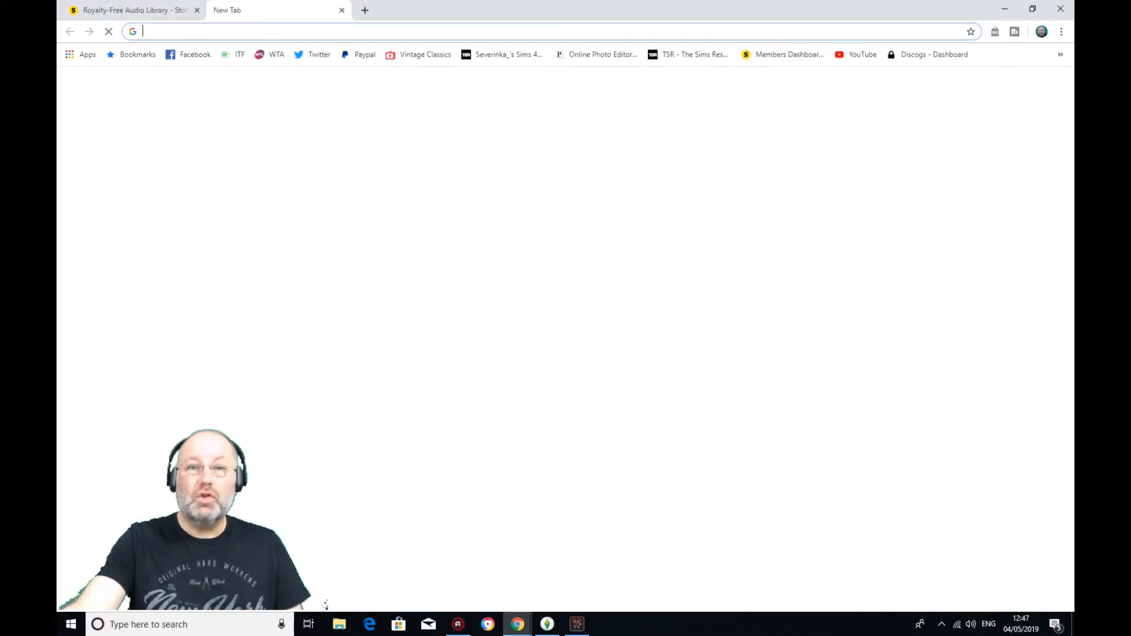
{"action": "left_click", "coordinate": [858, 55]}
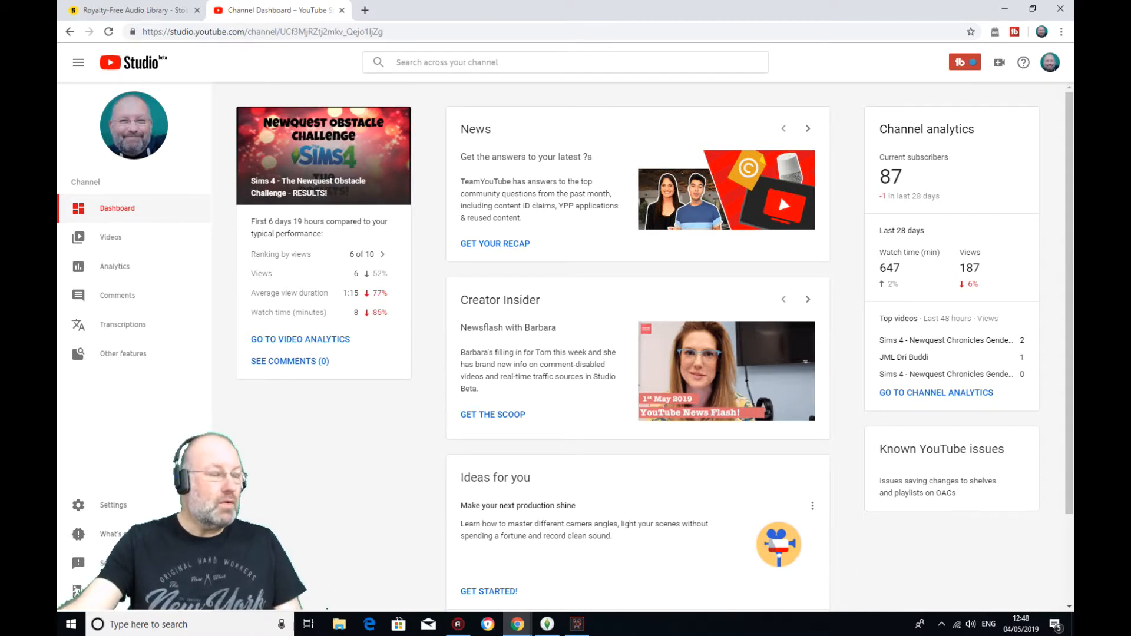
{"action": "mouse_move", "coordinate": [123, 354]}
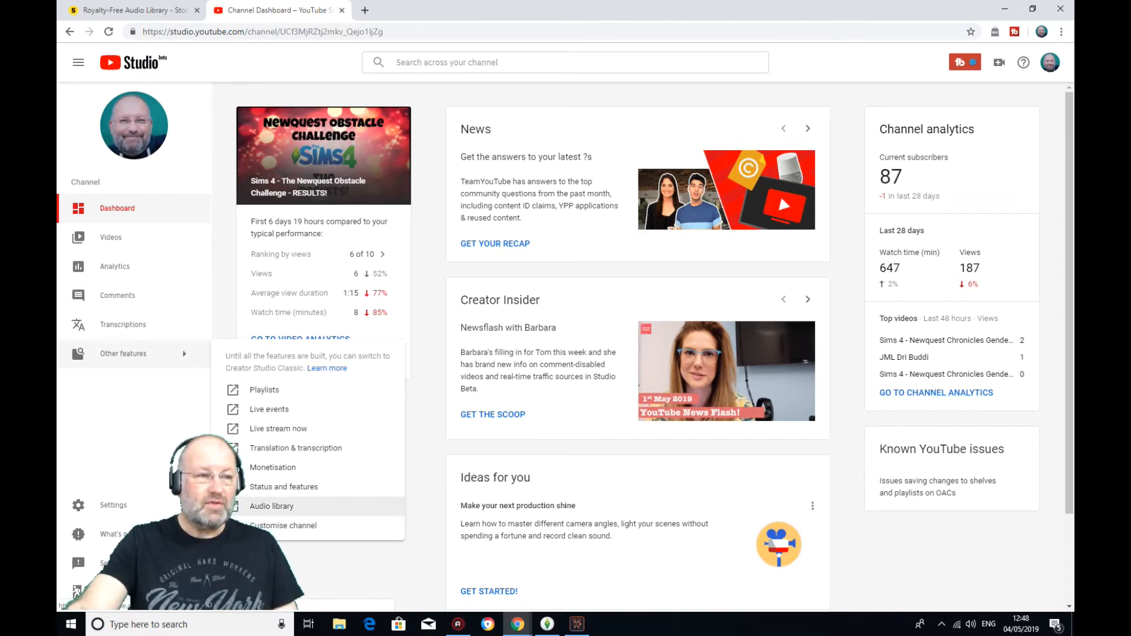
{"action": "left_click", "coordinate": [277, 506]}
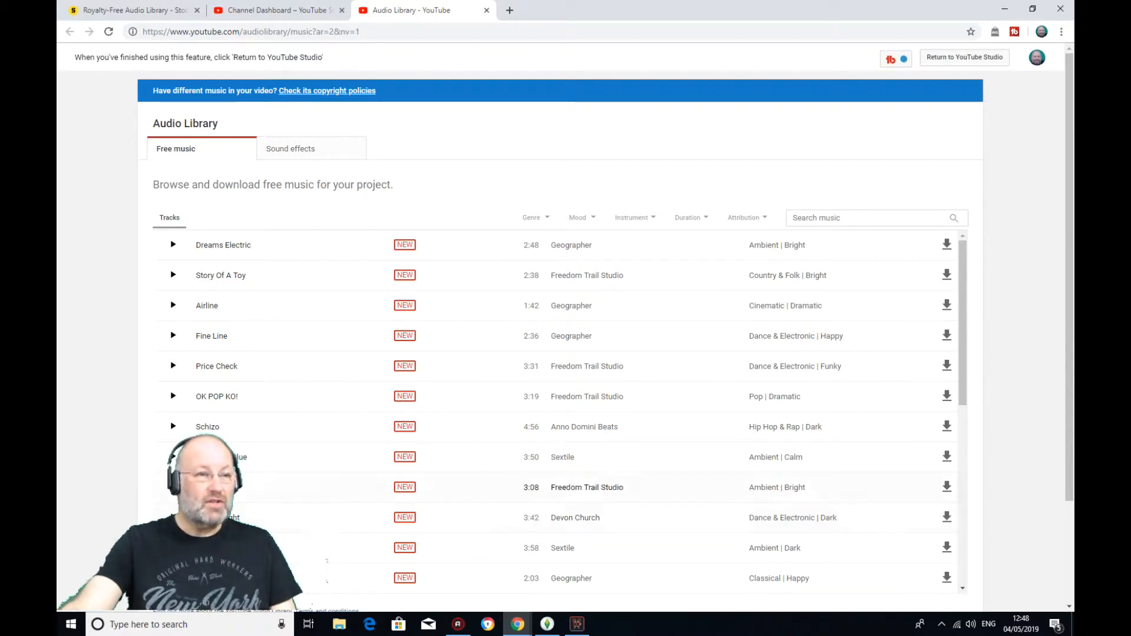
{"action": "scroll", "coordinate": [559, 413], "scroll_direction": "down", "scroll_amount": 15}
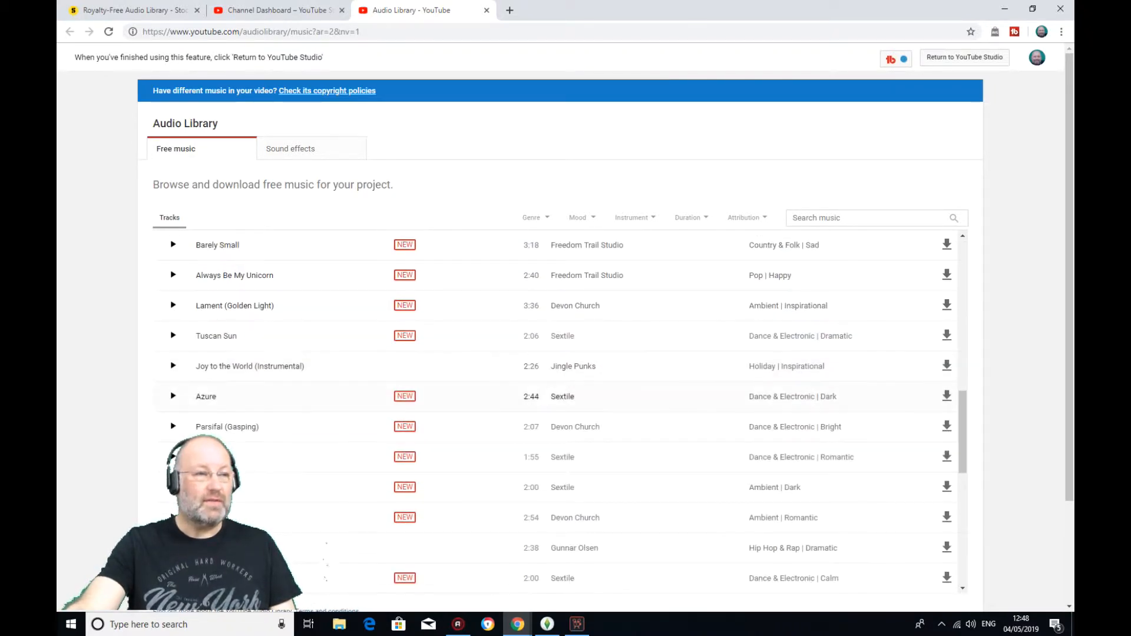
{"action": "scroll", "coordinate": [560, 412], "scroll_direction": "down", "scroll_amount": 10}
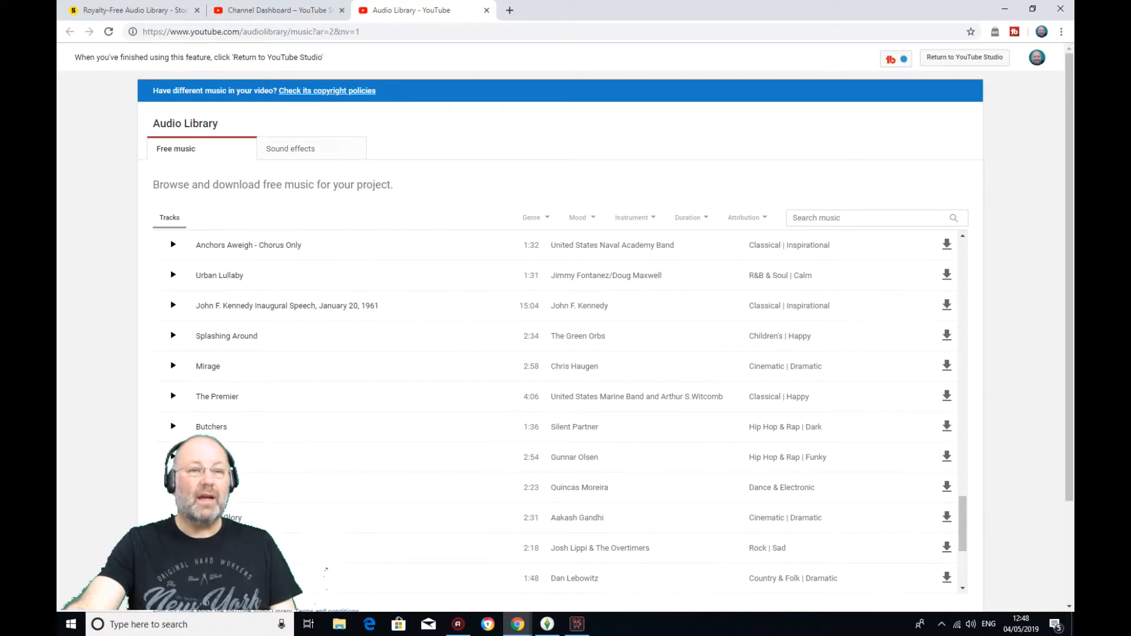
{"action": "scroll", "coordinate": [560, 413], "scroll_direction": "down", "scroll_amount": 5}
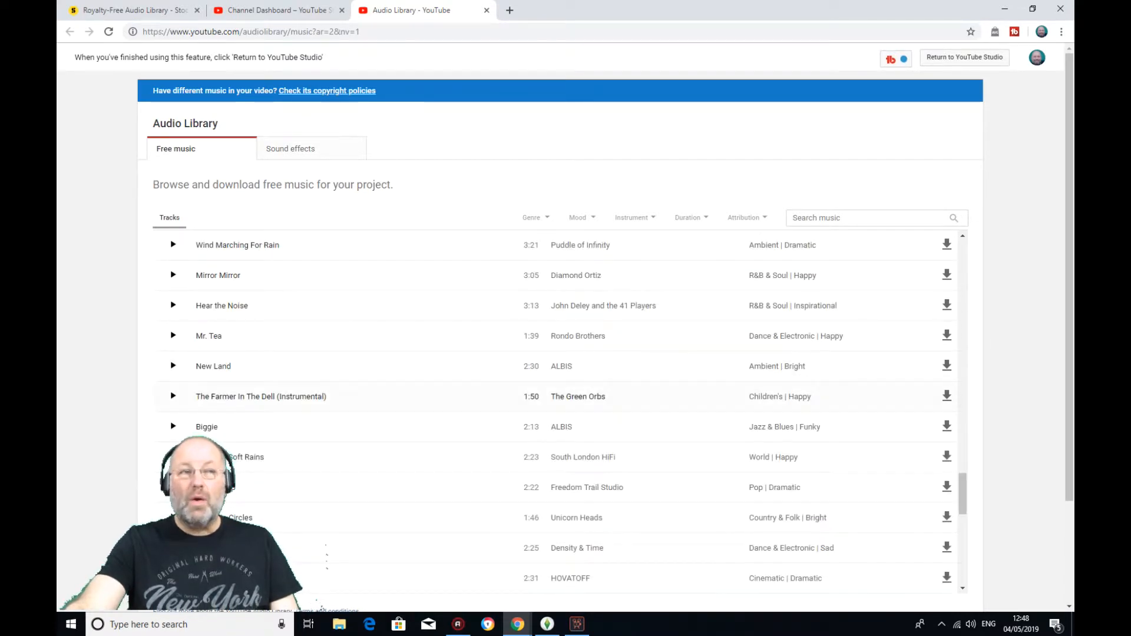
{"action": "scroll", "coordinate": [560, 412], "scroll_direction": "down", "scroll_amount": 5}
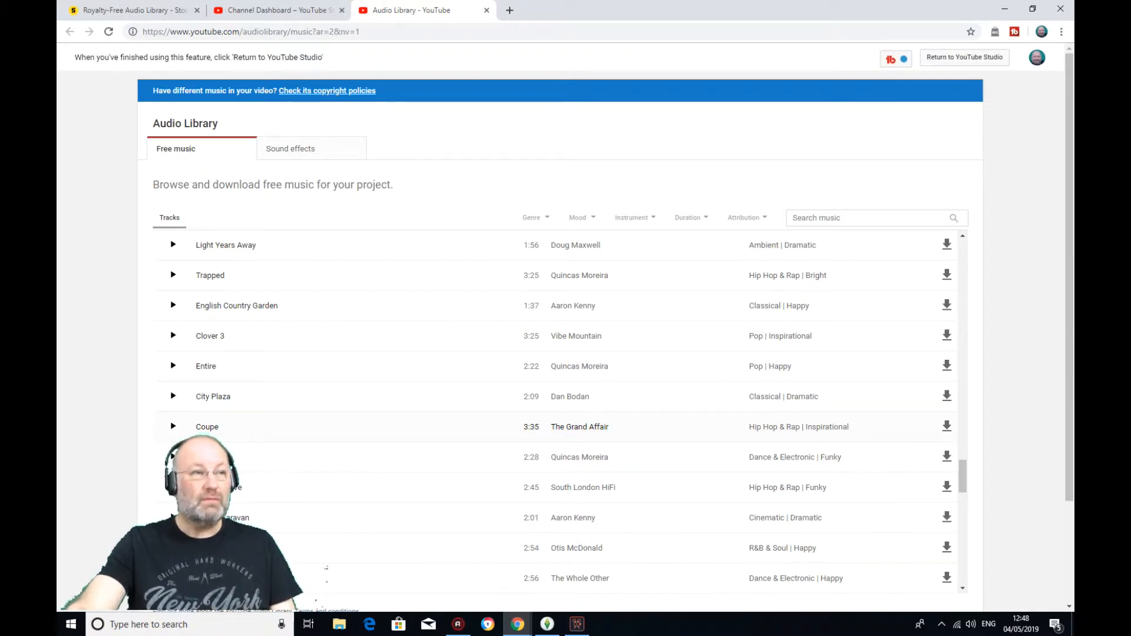
{"action": "scroll", "coordinate": [557, 416], "scroll_direction": "up", "scroll_amount": 15}
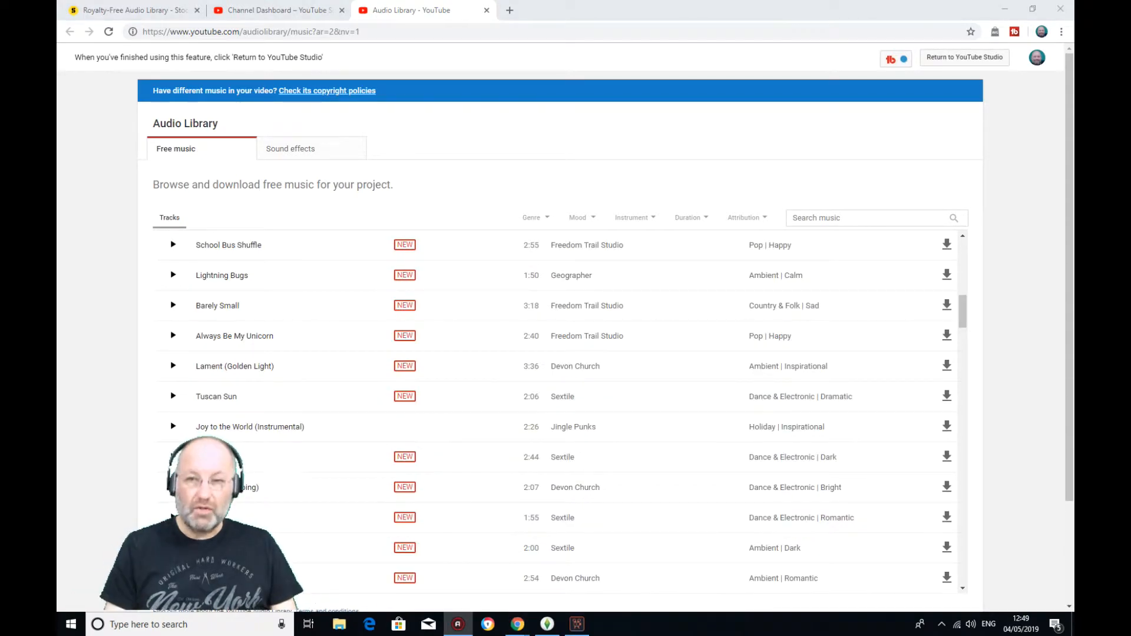